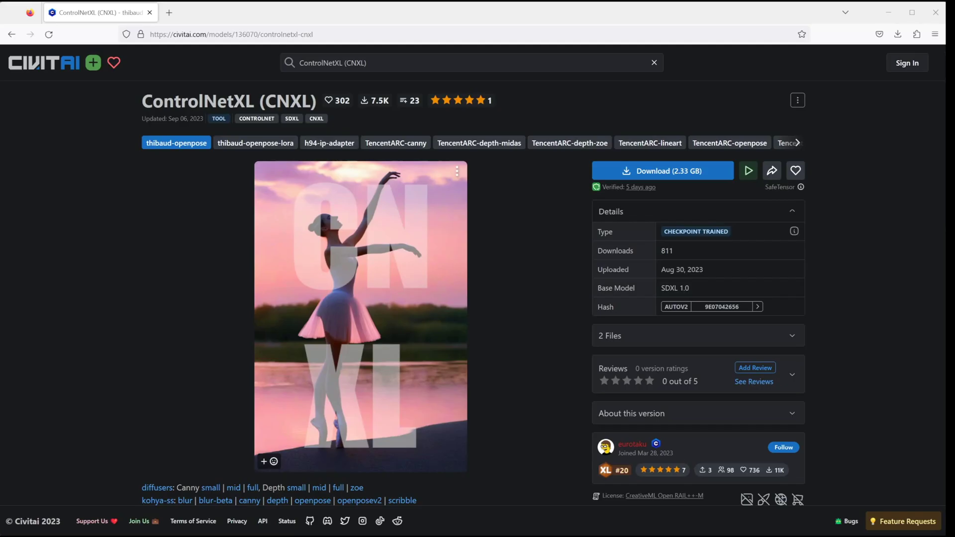
- Switch to the command prompt, go to the stable-diffusion-webui folder and update it with git pull
key(alt+Tab)
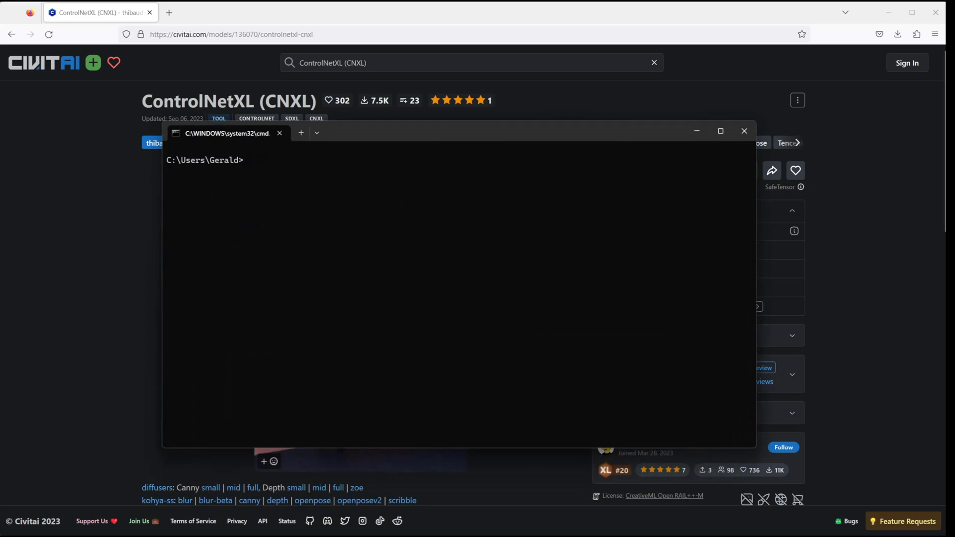
text(cd st*)
key(Return)
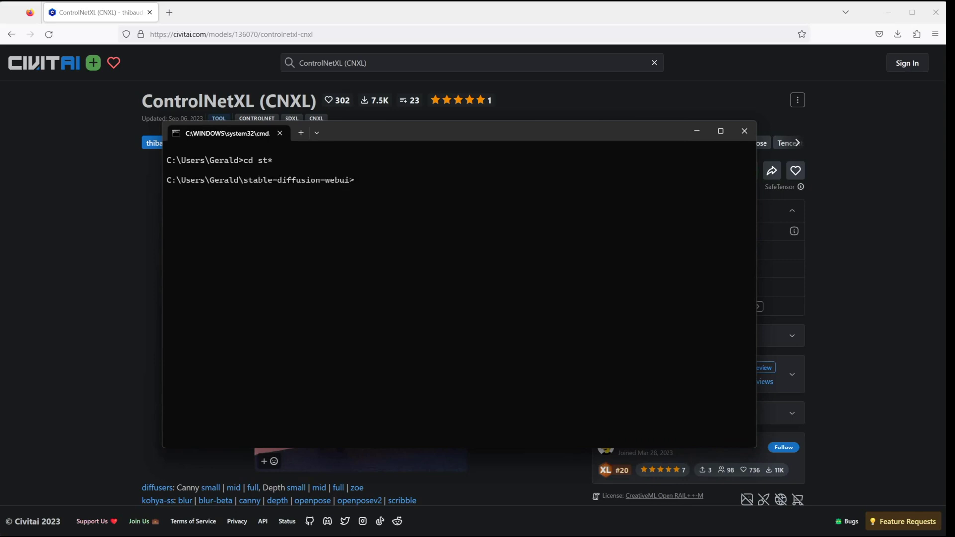
text(git pull)
key(Return)
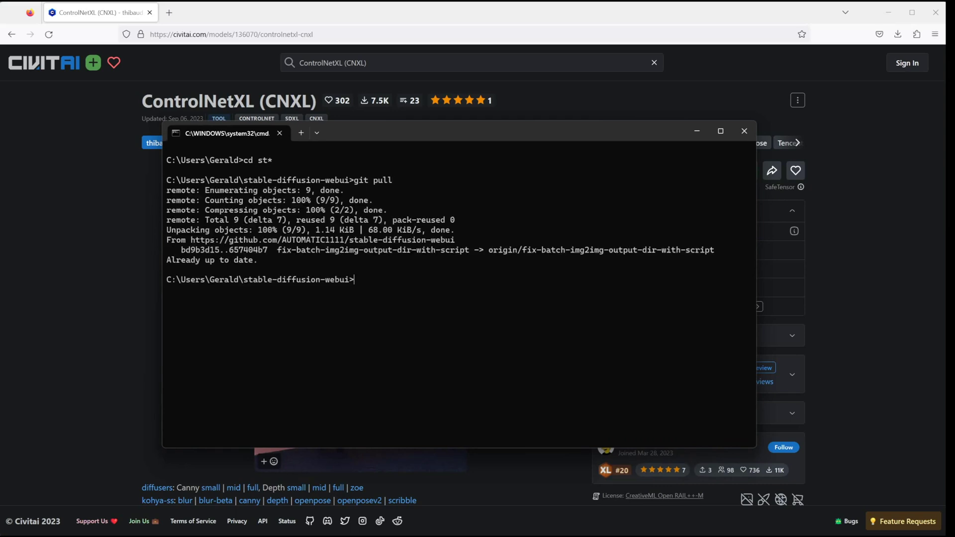
- Launch the web UI with webui-user.bat and check the installed extensions for updates
text(webui-user.bat)
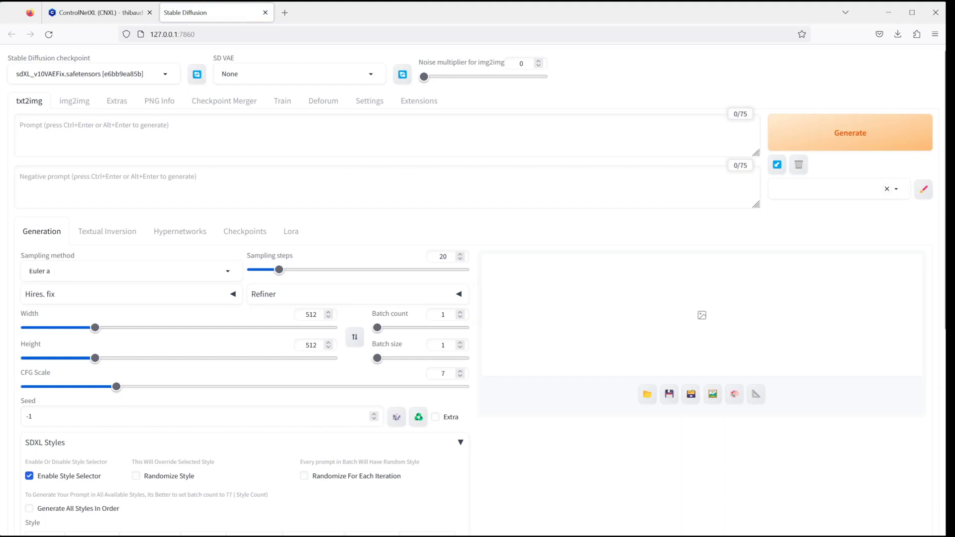
click(419, 101)
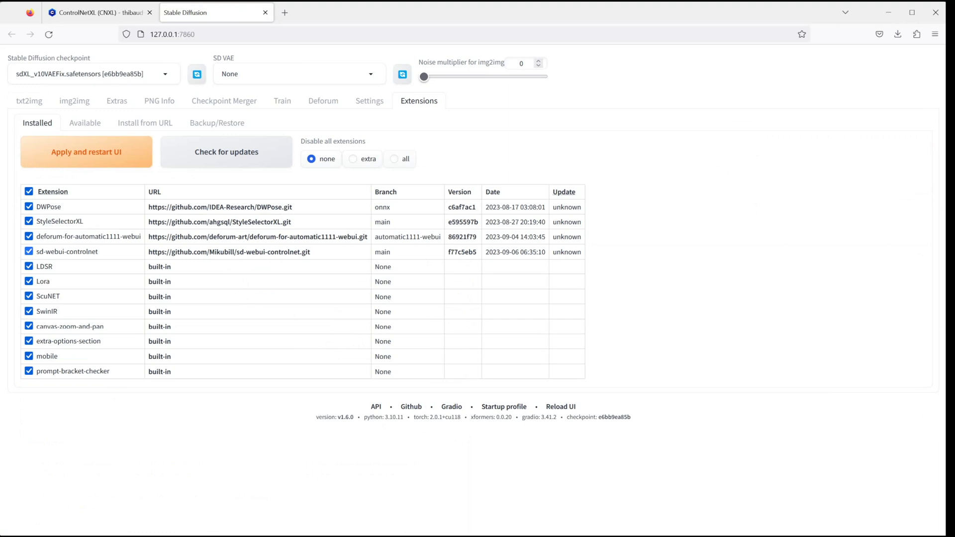
click(227, 152)
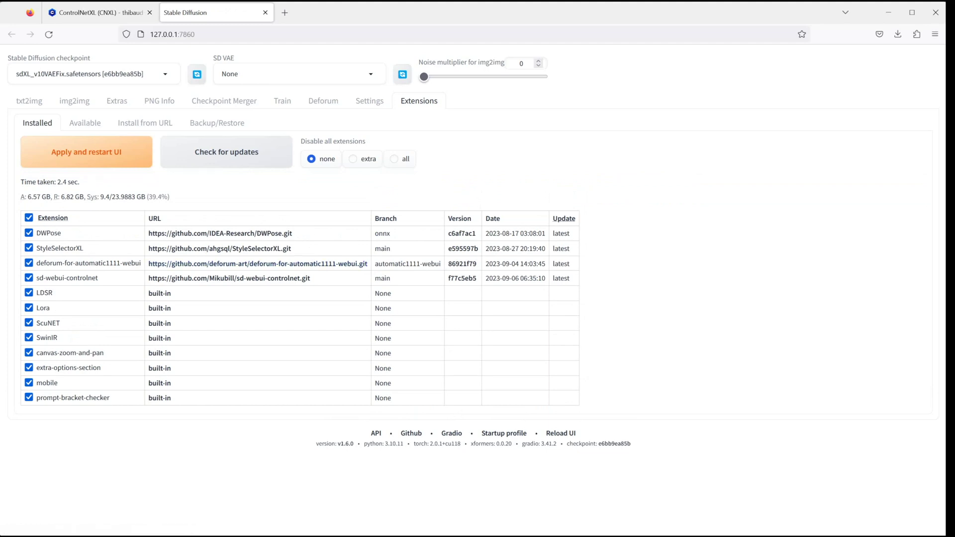
- Look through the txt2img generation settings down to the SDXL Styles and ControlNet sections, and return to the installed extensions
click(29, 100)
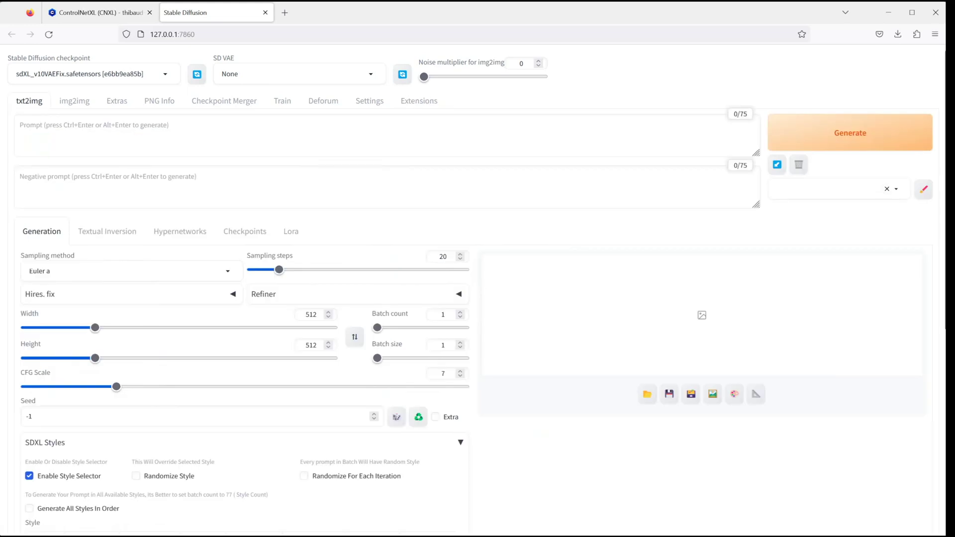
scroll(471, 288, down, 5)
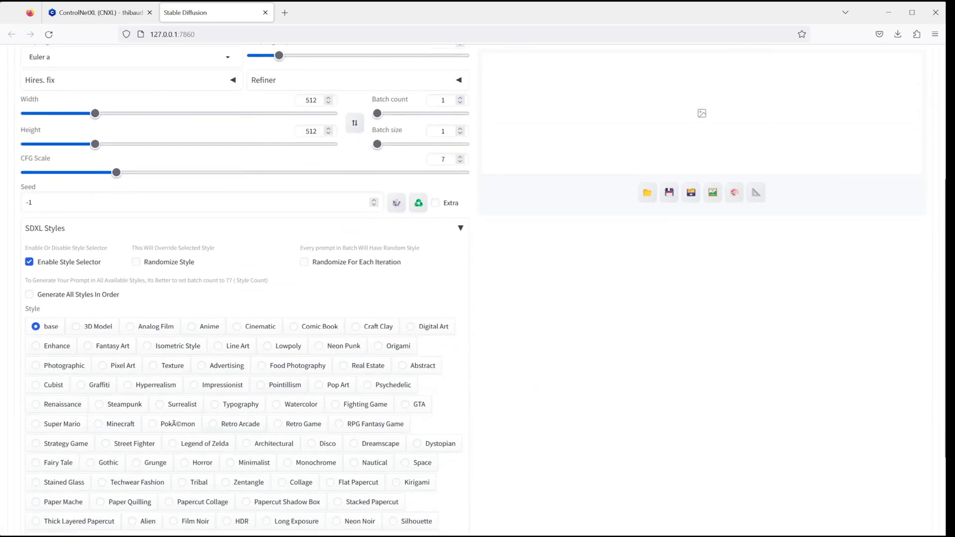
scroll(470, 288, down, 3)
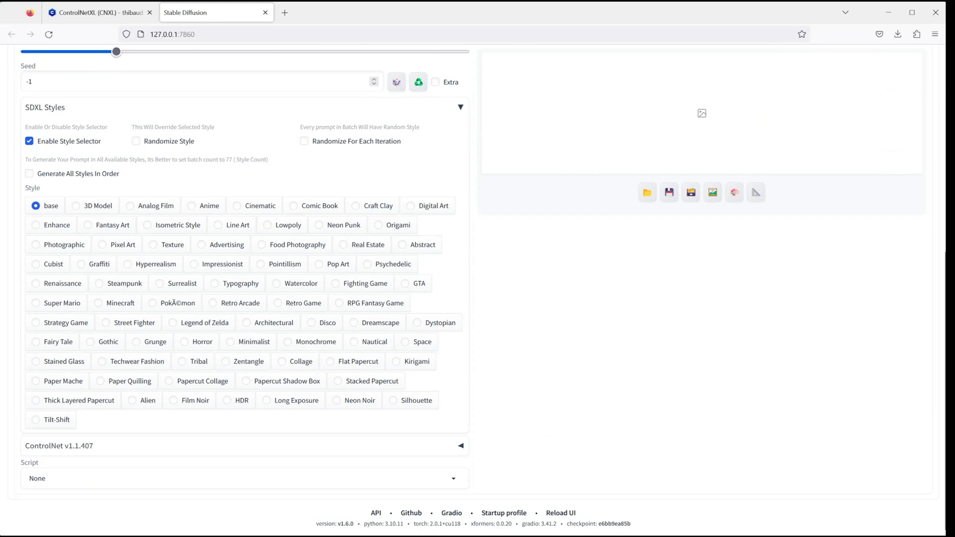
scroll(476, 290, up, 6)
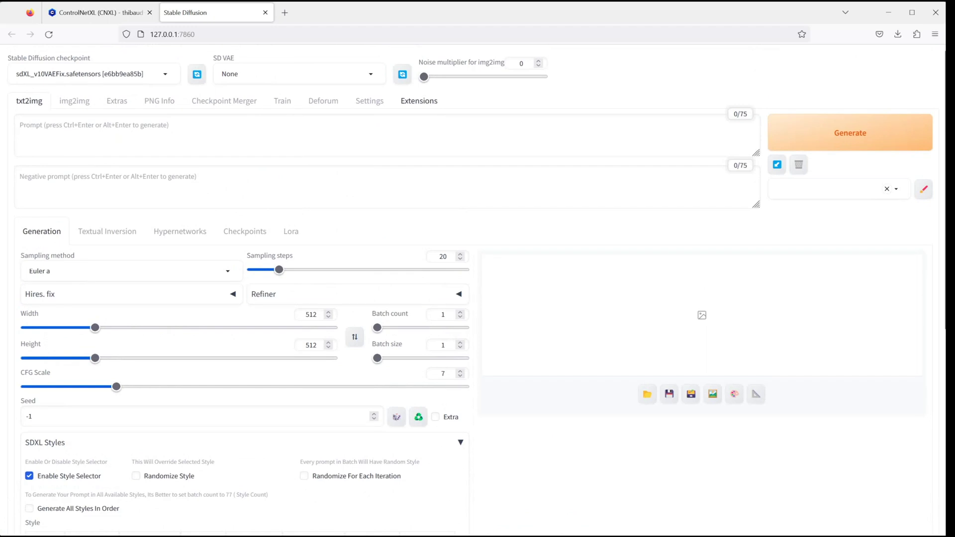
click(418, 100)
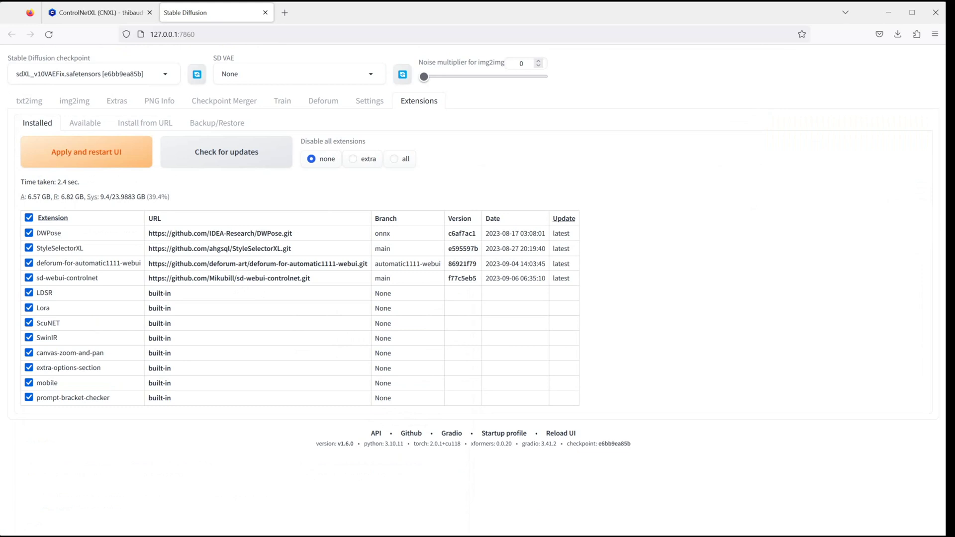
- Open civitai.com in a new browser tab
click(285, 12)
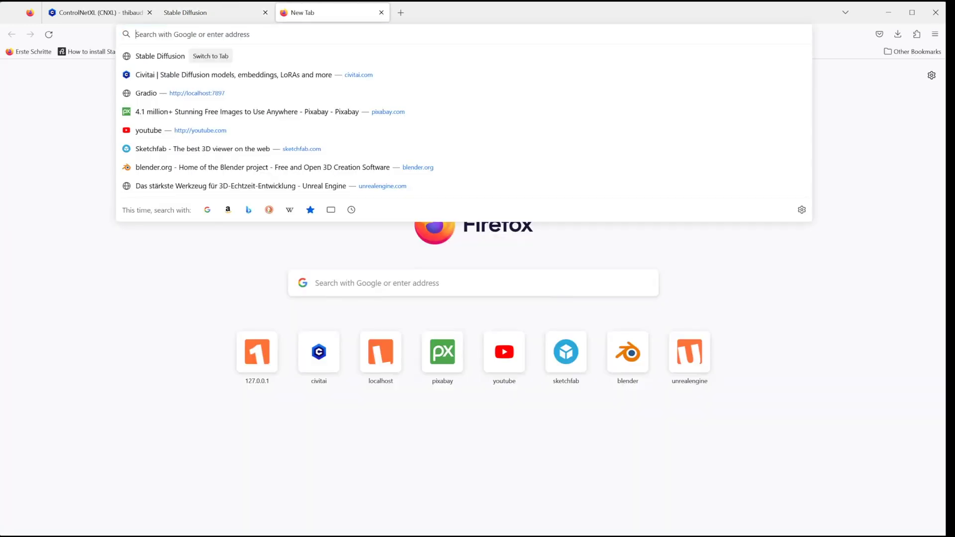
text(civitai)
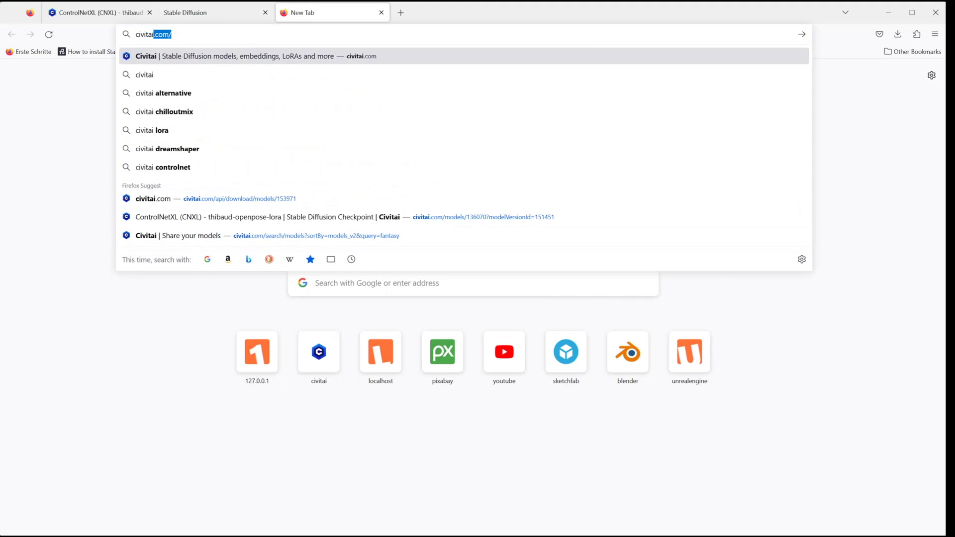
text(.com)
key(Return)
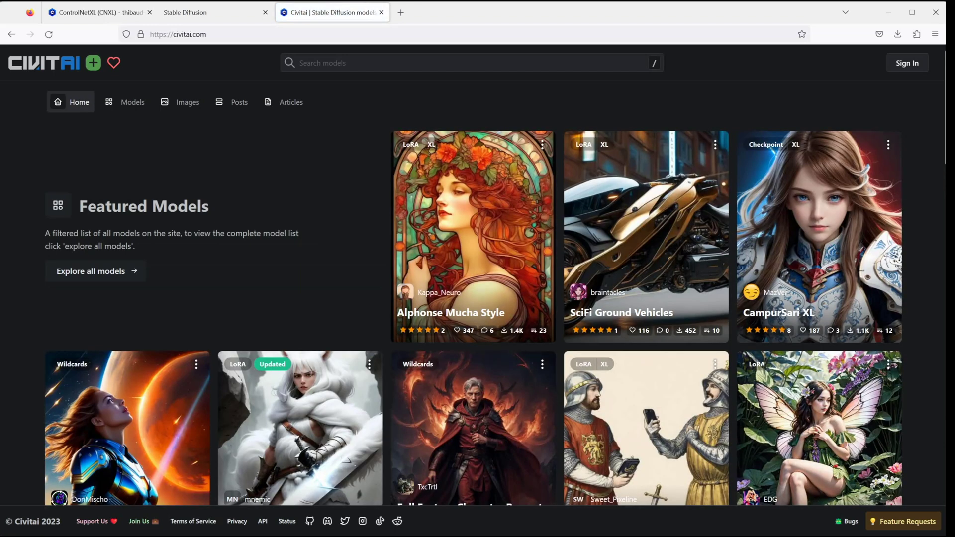
- Search Civitai for sdxl and open the v1.0 Refiner VAE fix version of the SD XL model
click(299, 63)
text(sdxl)
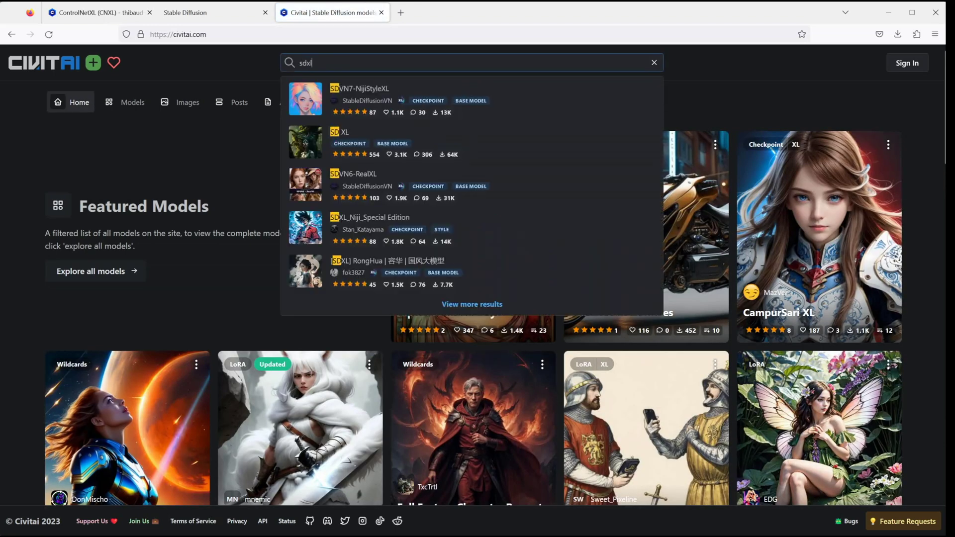
key(Return)
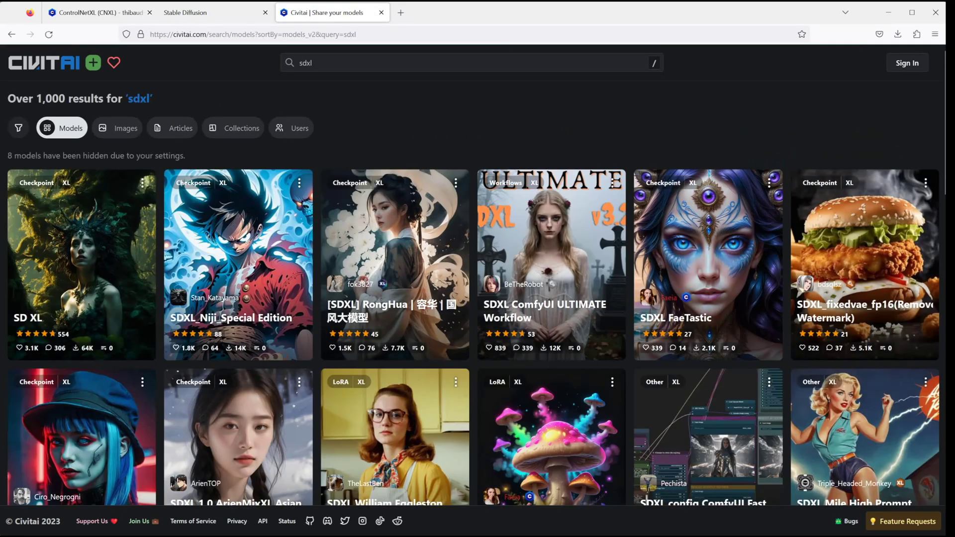
click(82, 264)
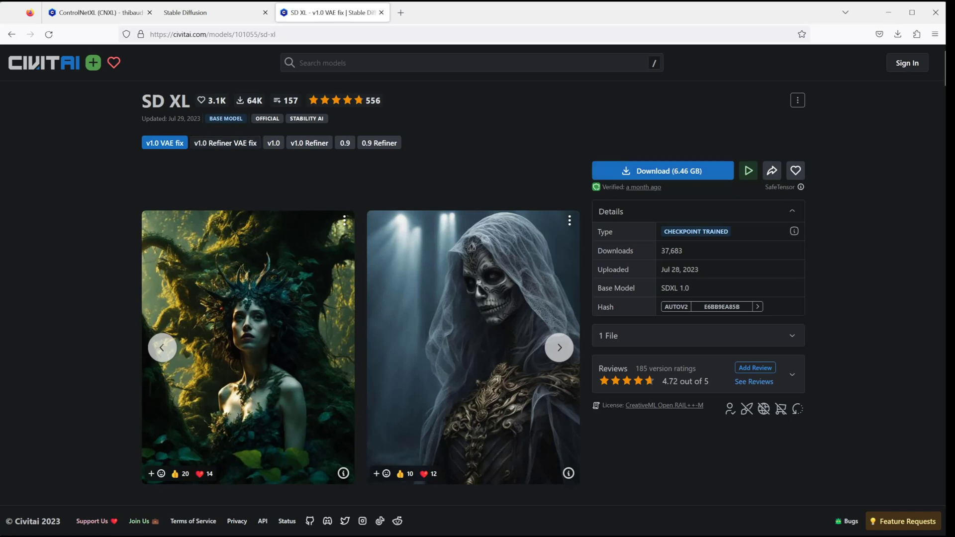
click(225, 143)
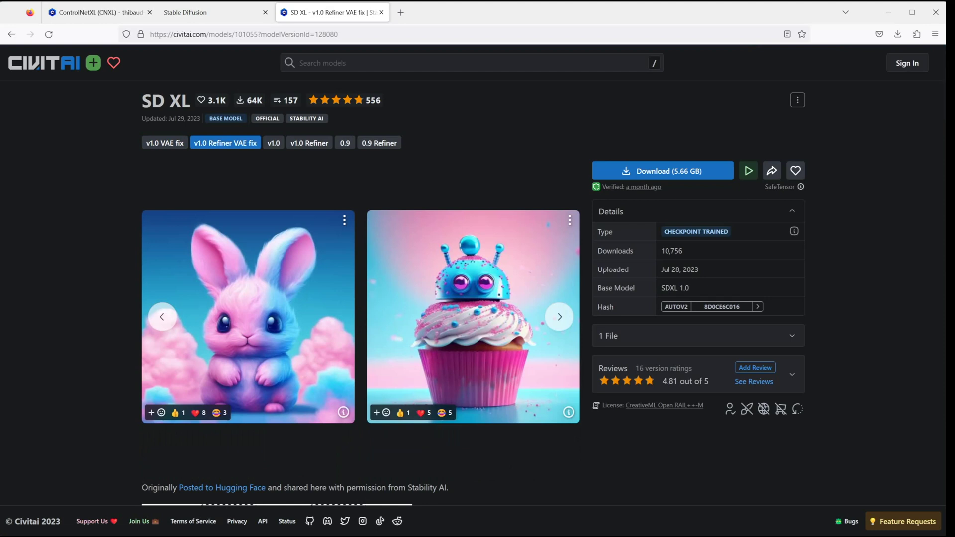
- Switch to File Explorer and check the path and the sdXL_v10RefinerVAEFix and sdXL_v10VAEFix files in the models\Stable-diffusion folder
key(alt+Tab)
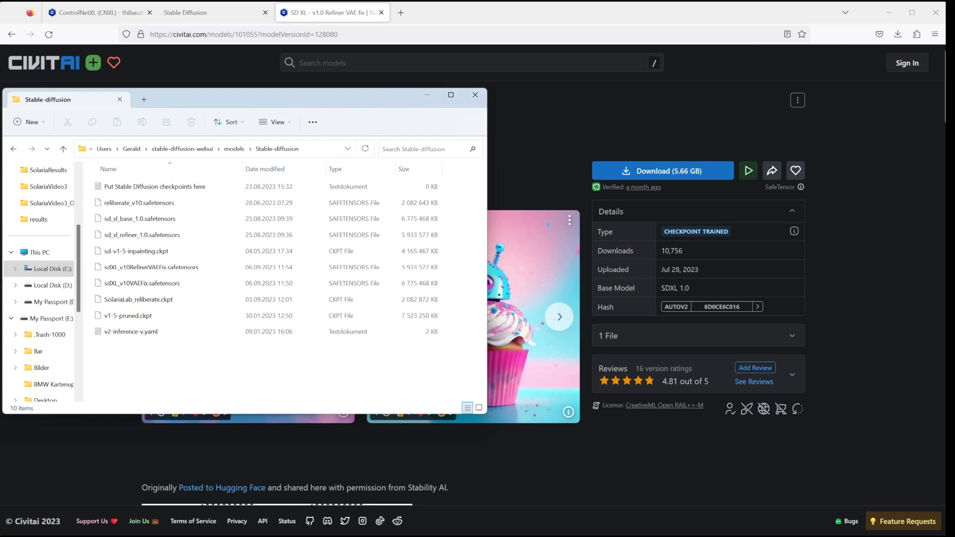
click(323, 149)
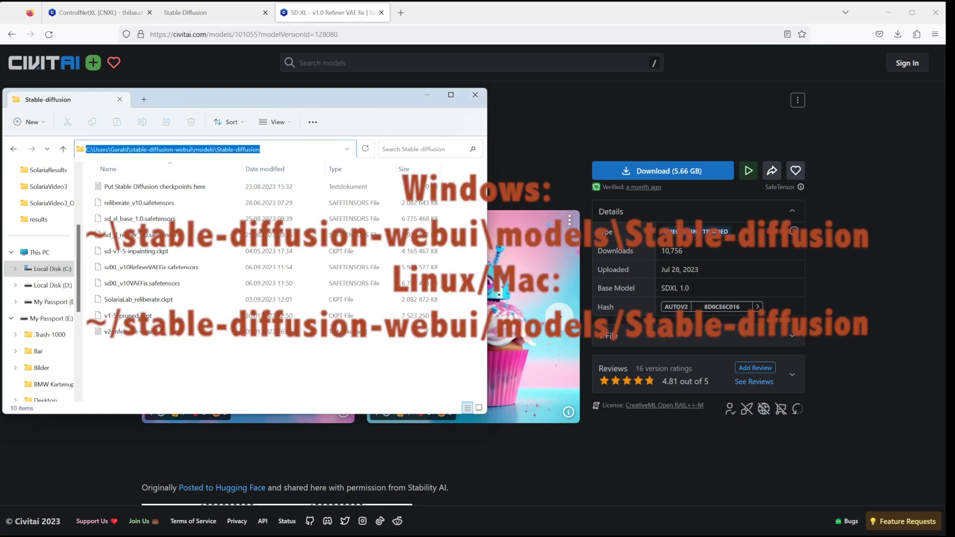
click(150, 267)
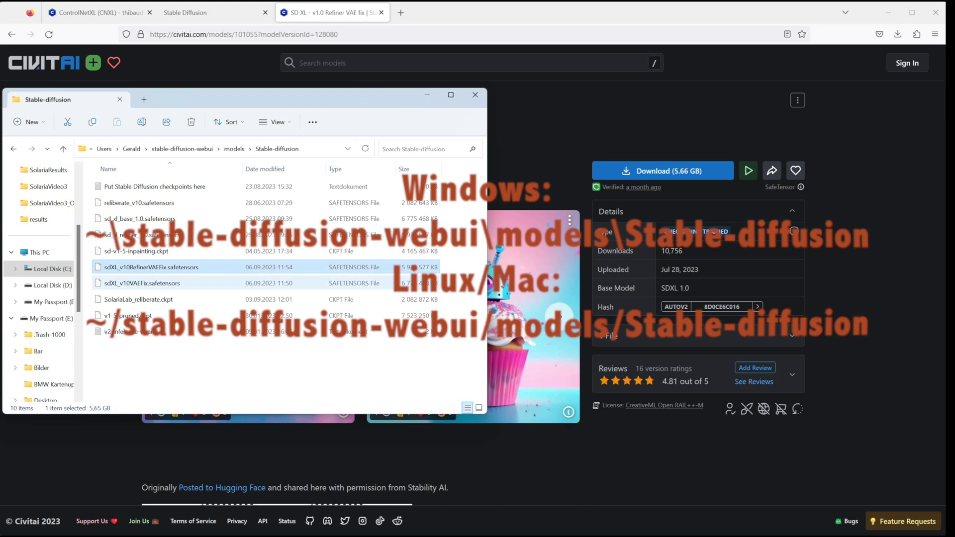
ctrl+click(142, 283)
click(426, 95)
- Search Civitai for "controlnet cn" and open the ControlNetXL (CNXL) model page
click(299, 63)
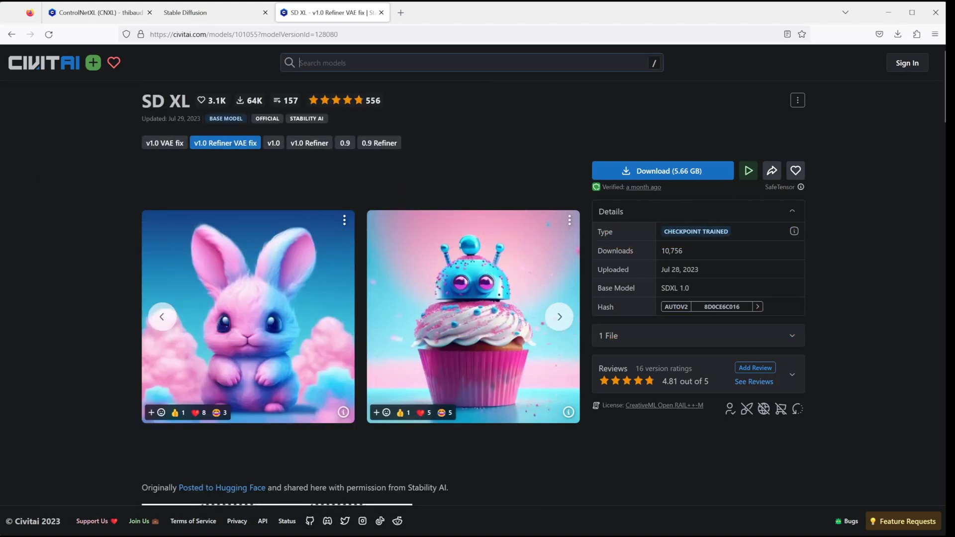
text(controlnet)
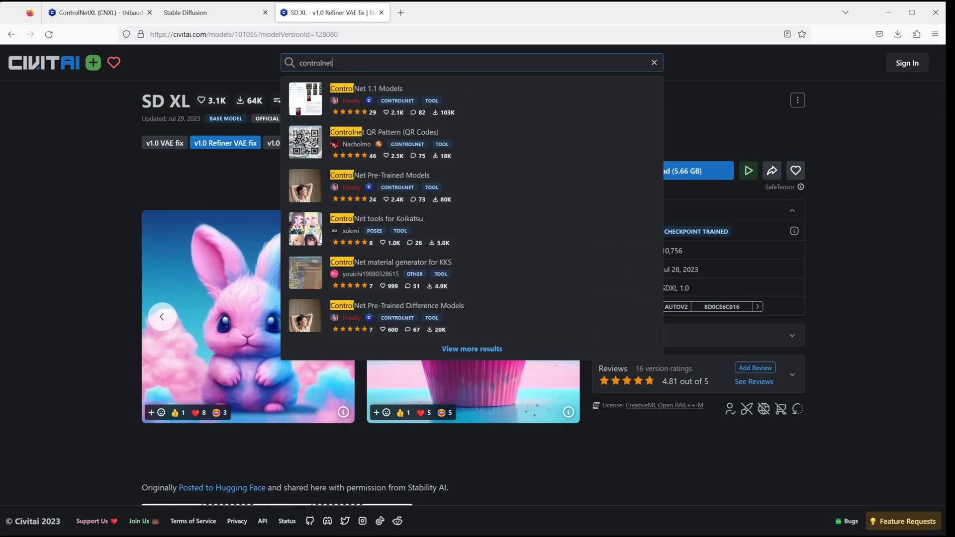
text( cn)
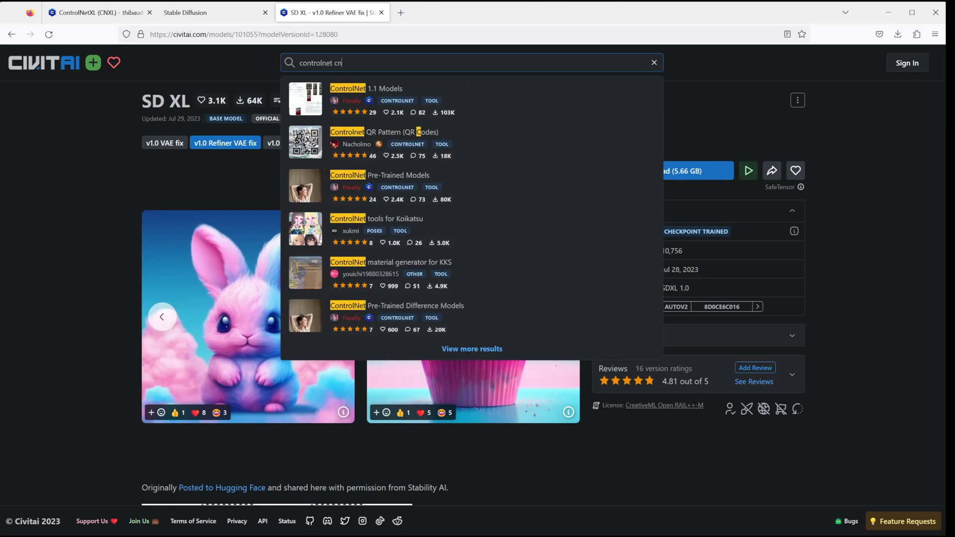
click(334, 99)
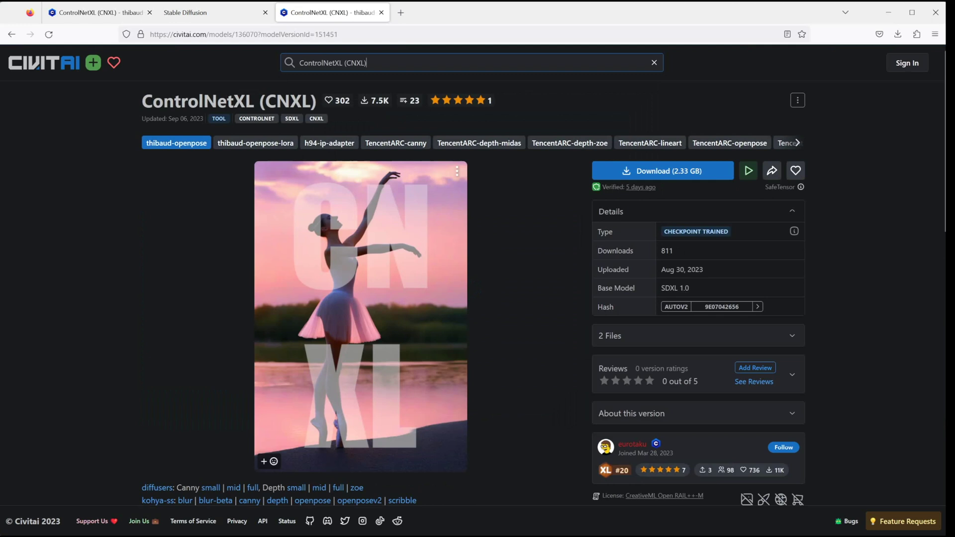
- Browse the ControlNetXL (CNXL) versions and open SargeZT-t2i-color
scroll(473, 143, right, 8)
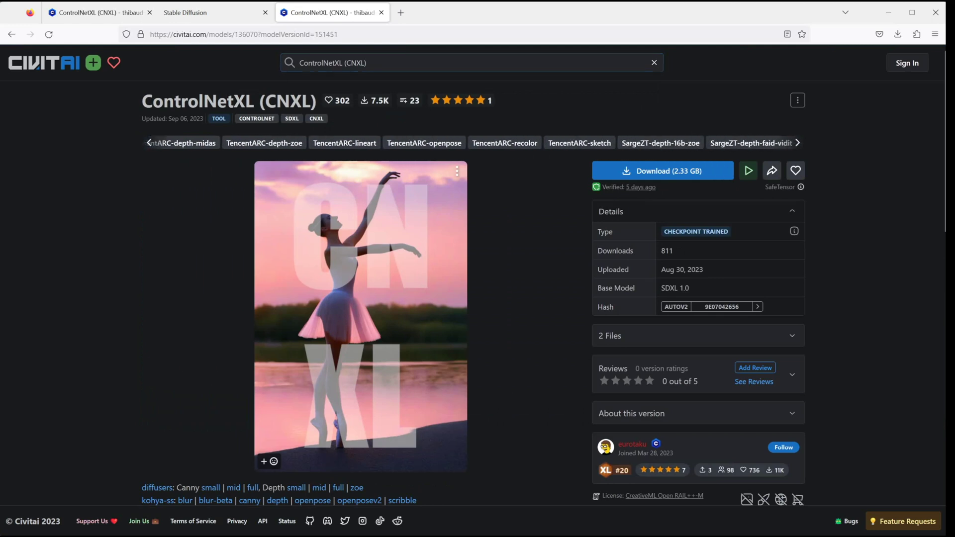
scroll(471, 142, right, 10)
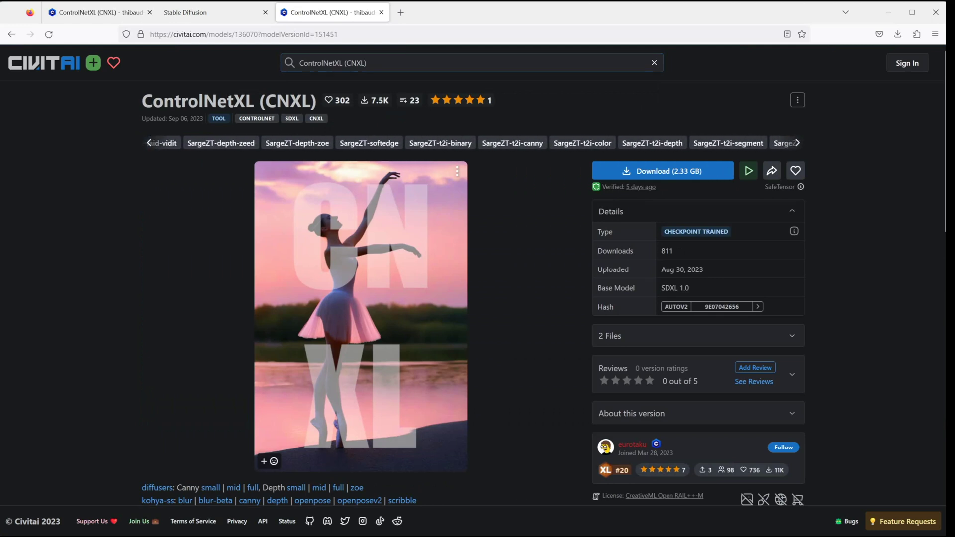
scroll(472, 143, right, 1)
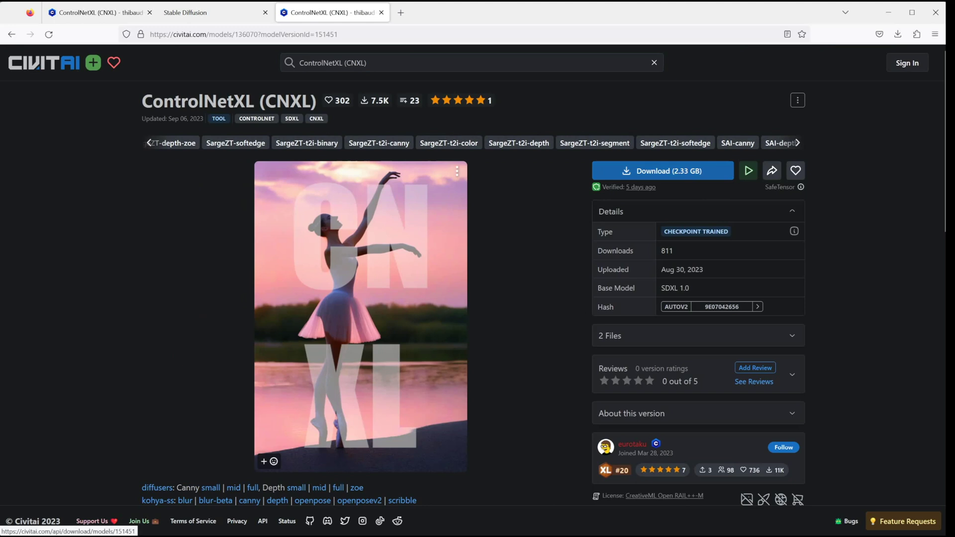
click(448, 142)
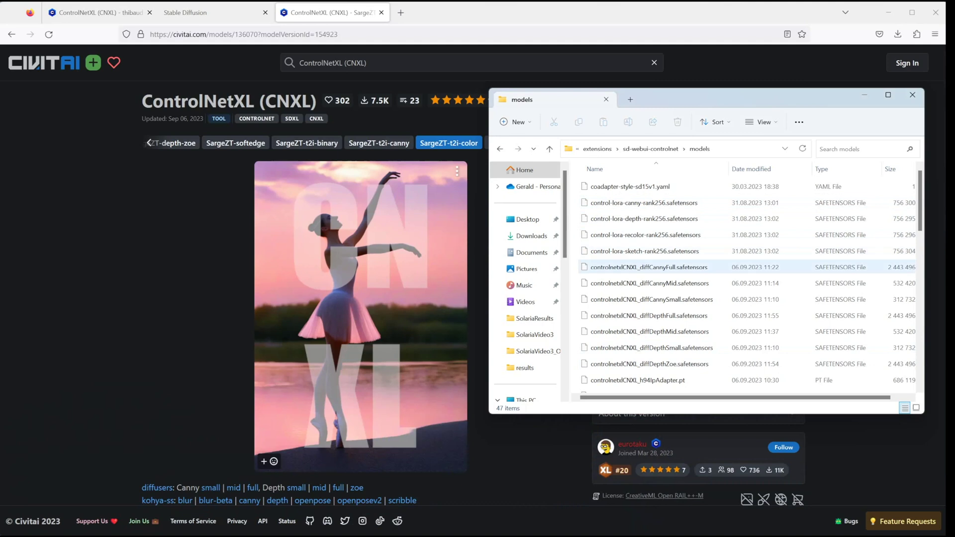
- Examine the controlnetxlCNXL model files in the sd-webui-controlnet\models folder in File Explorer and return to the browser
click(649, 267)
scroll(746, 281, down, 7)
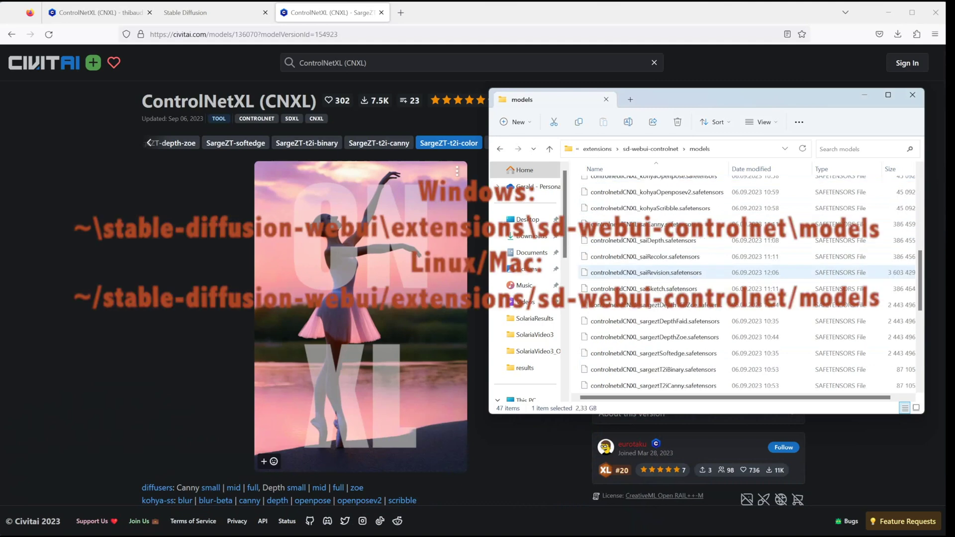
scroll(662, 286, up, 3)
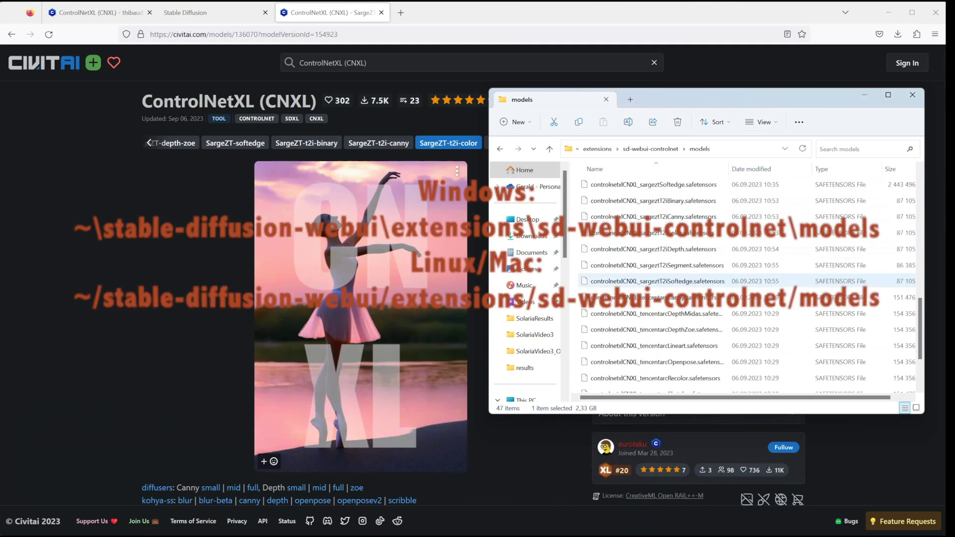
scroll(667, 286, up, 7)
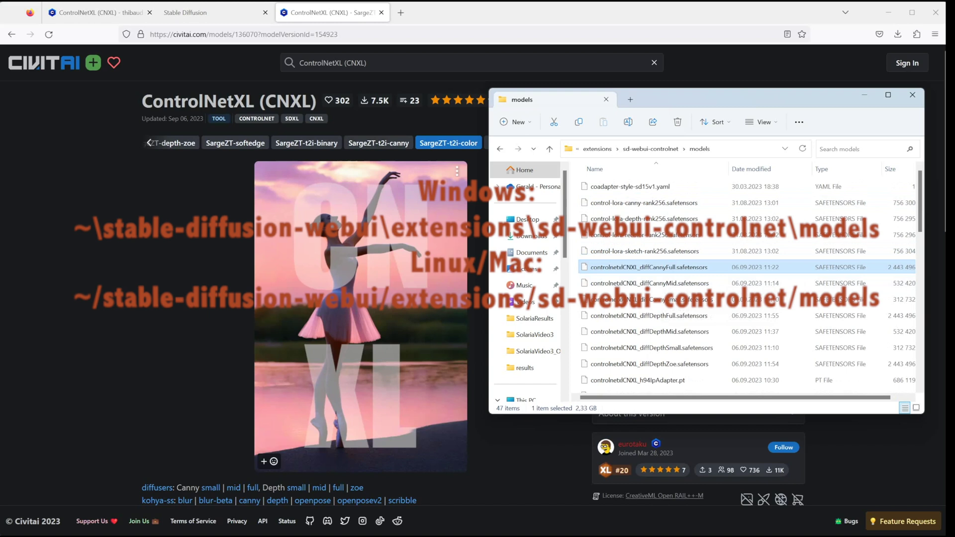
key(alt+Tab)
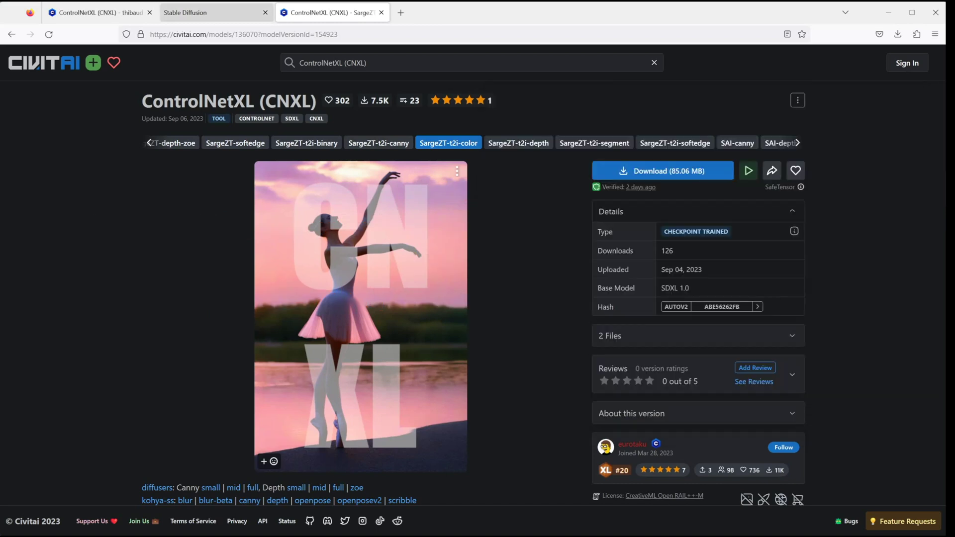
- Switch to the Stable Diffusion web UI and check that the checkpoint list includes sdXL_v10VAEFix and sdXL_v10RefinerVAEFix
click(212, 13)
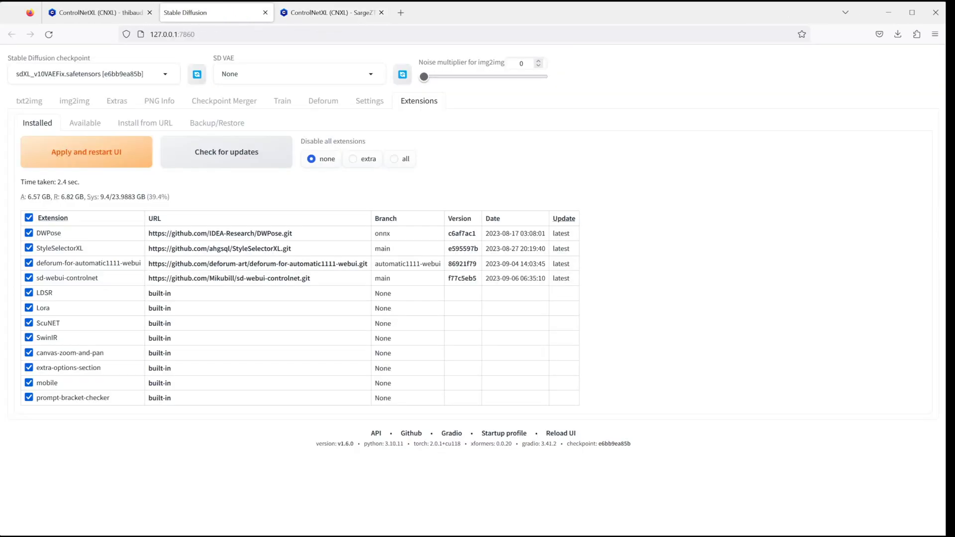
click(80, 73)
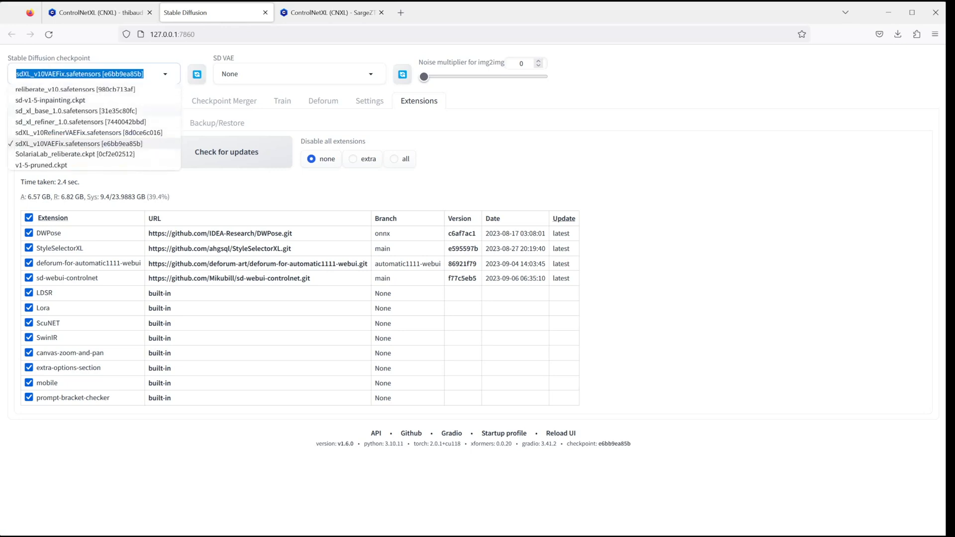
key(Escape)
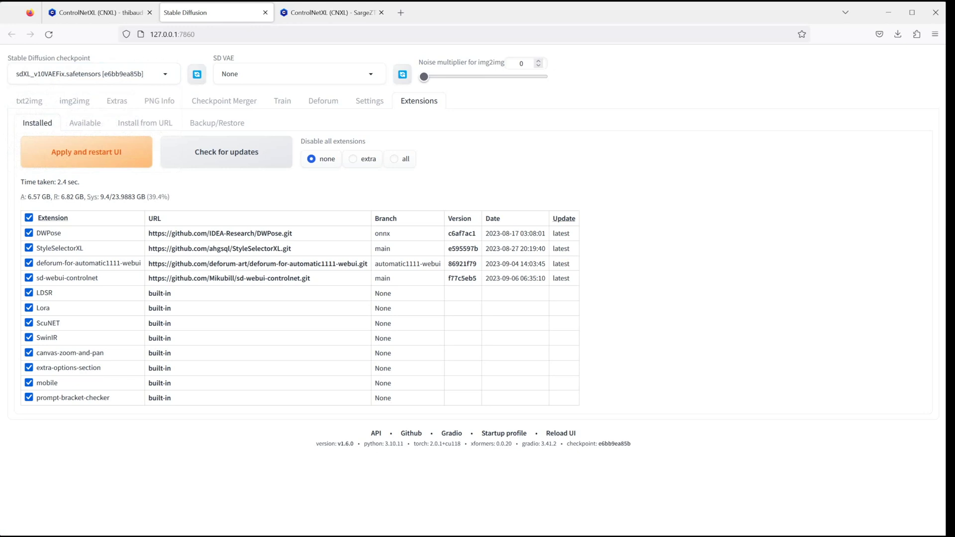
click(79, 74)
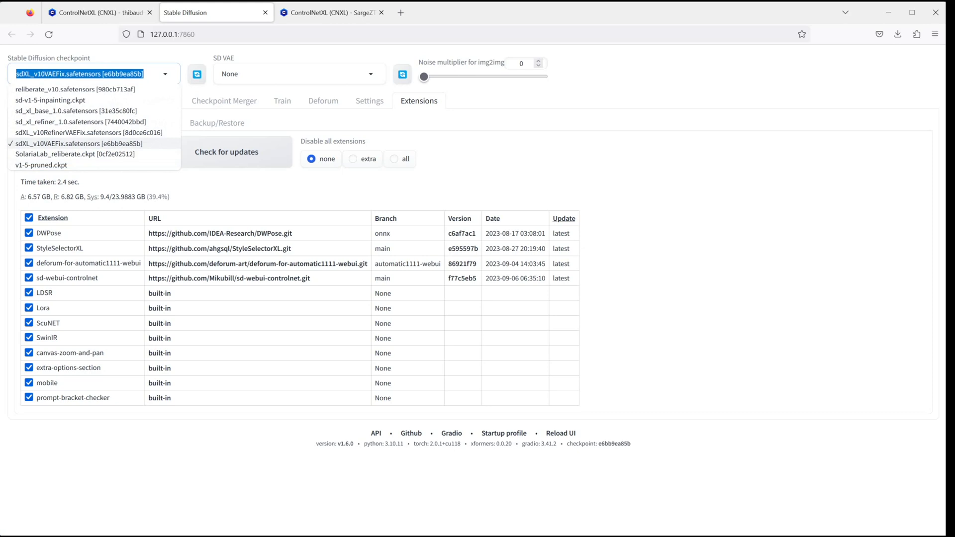
key(Escape)
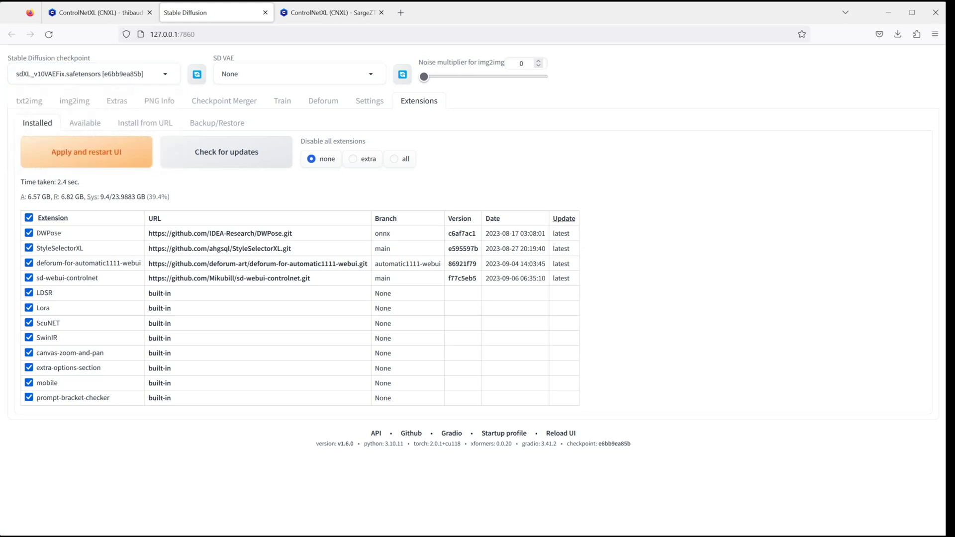
- Search the available extensions for "xl" with installed ones included, and check the installed extensions for updates
click(85, 123)
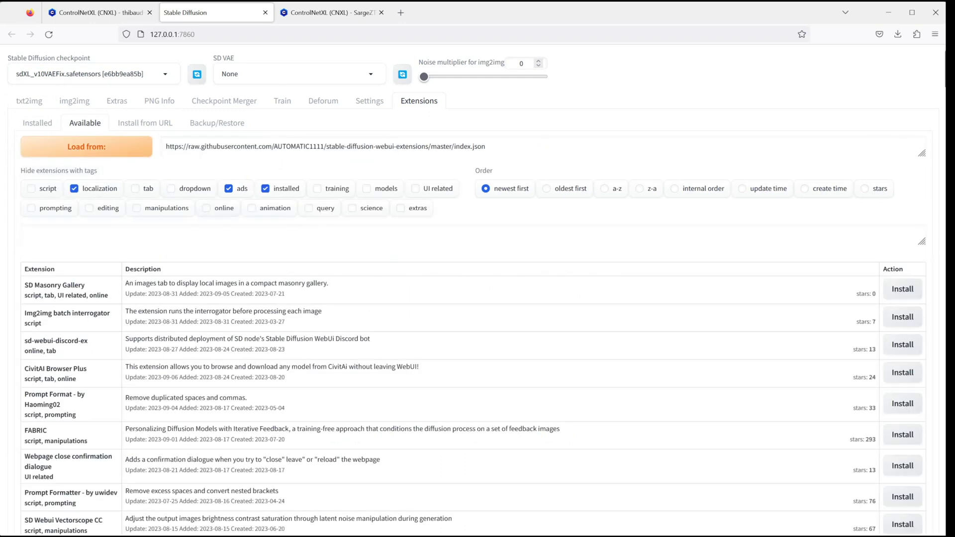
click(265, 188)
click(26, 235)
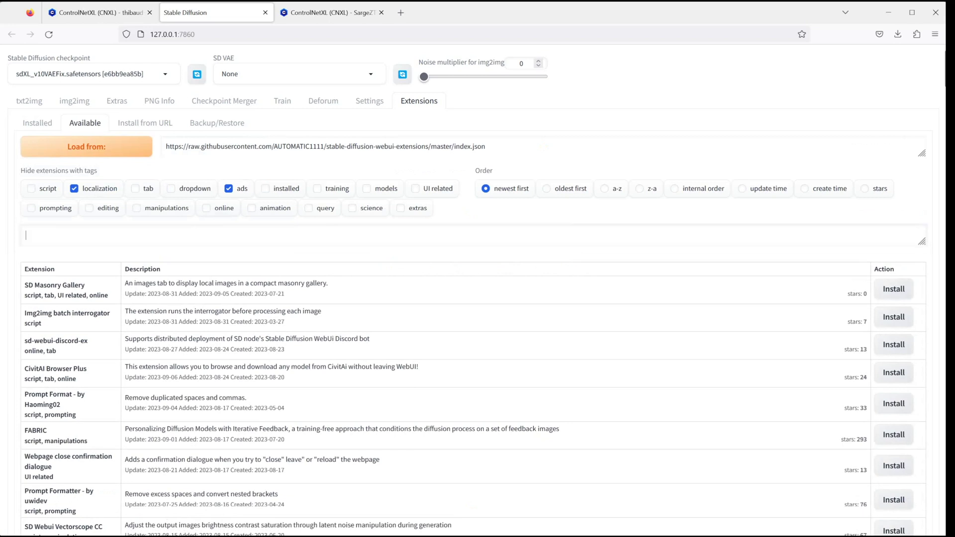
text(xl)
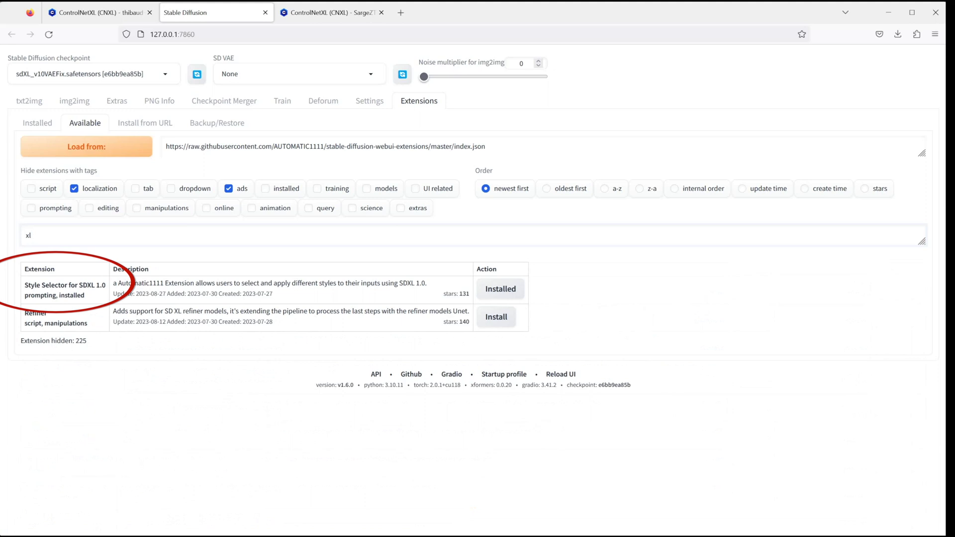
click(38, 123)
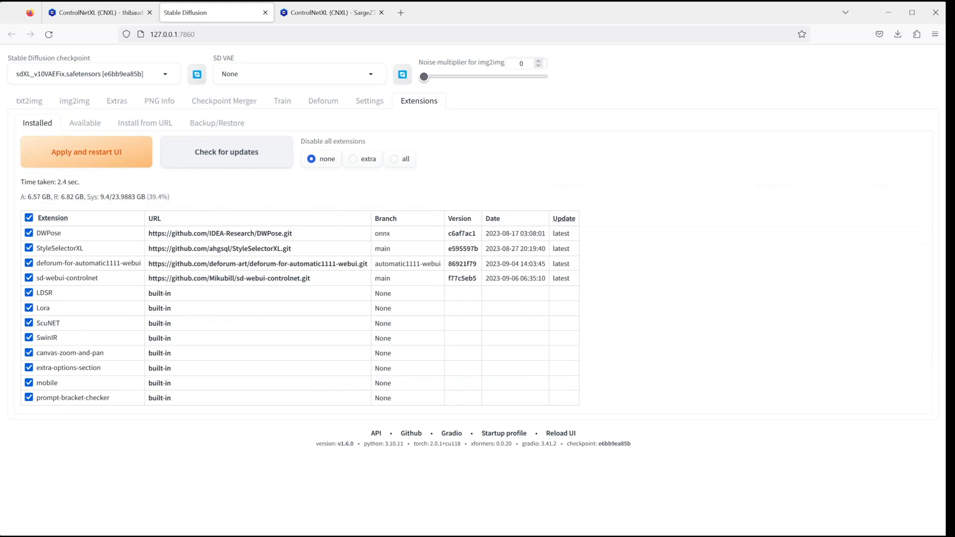
click(227, 152)
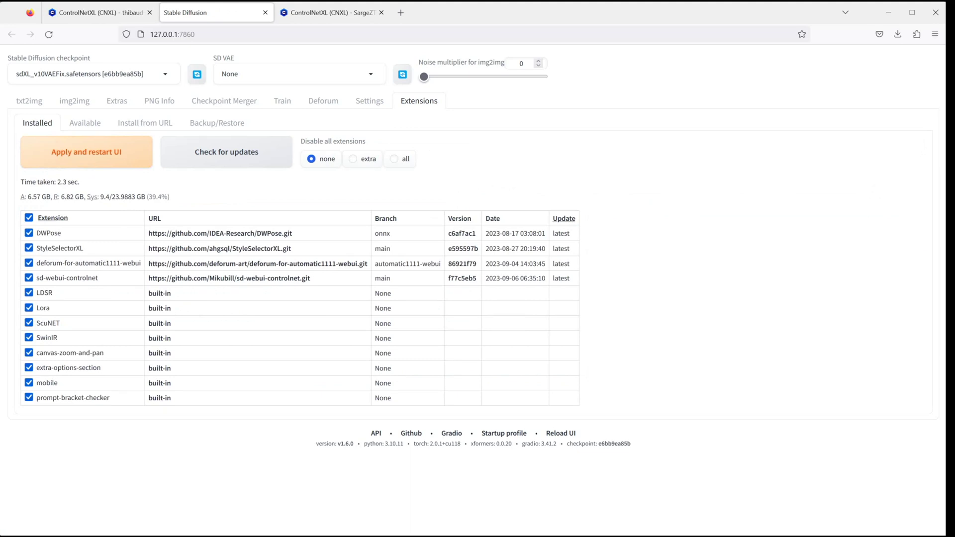
- Select the Cinematic style in the SDXL Styles of the txt2img settings
click(29, 101)
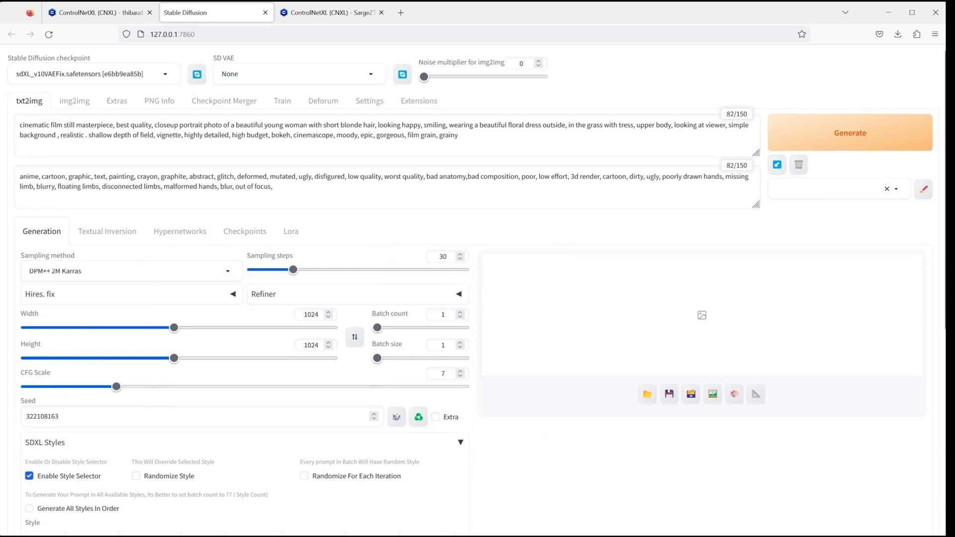
scroll(478, 289, down, 5)
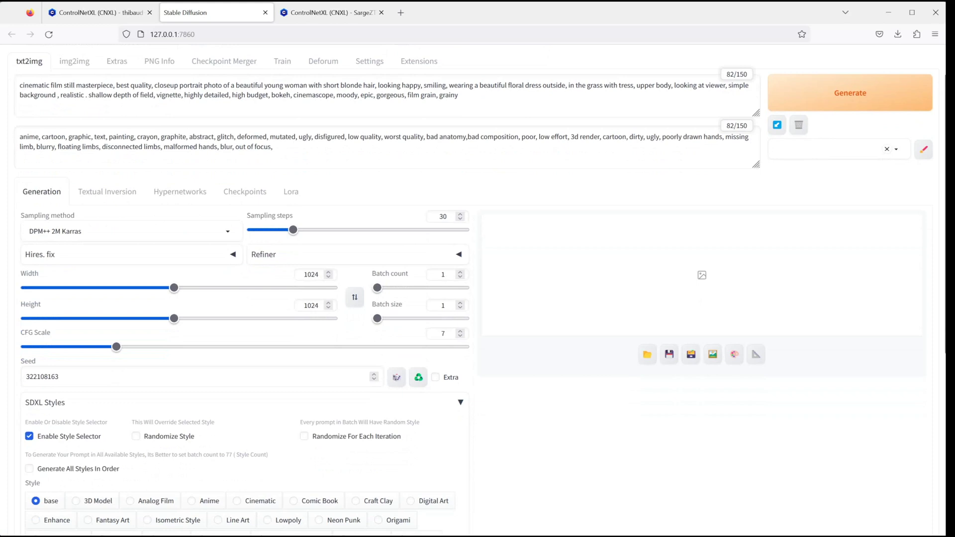
scroll(477, 288, up, 3)
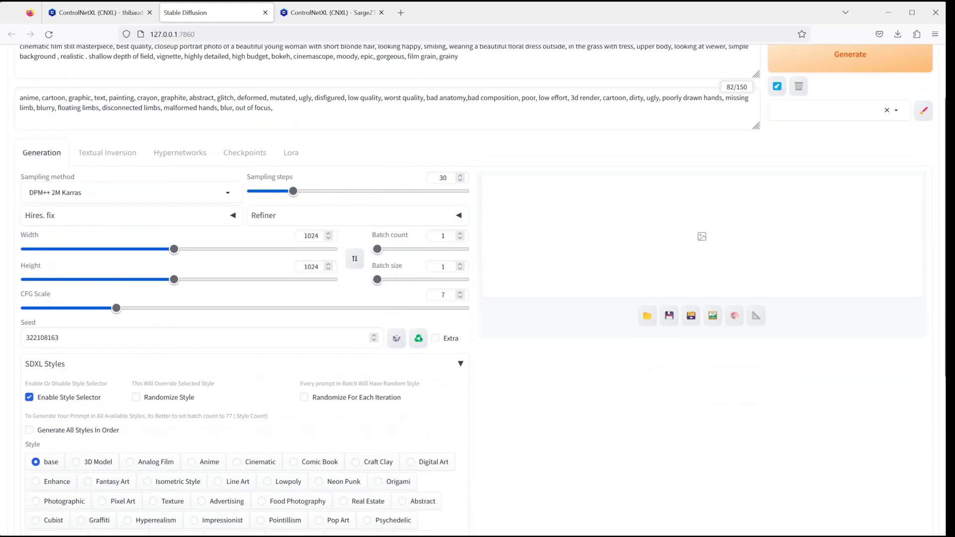
scroll(478, 288, down, 5)
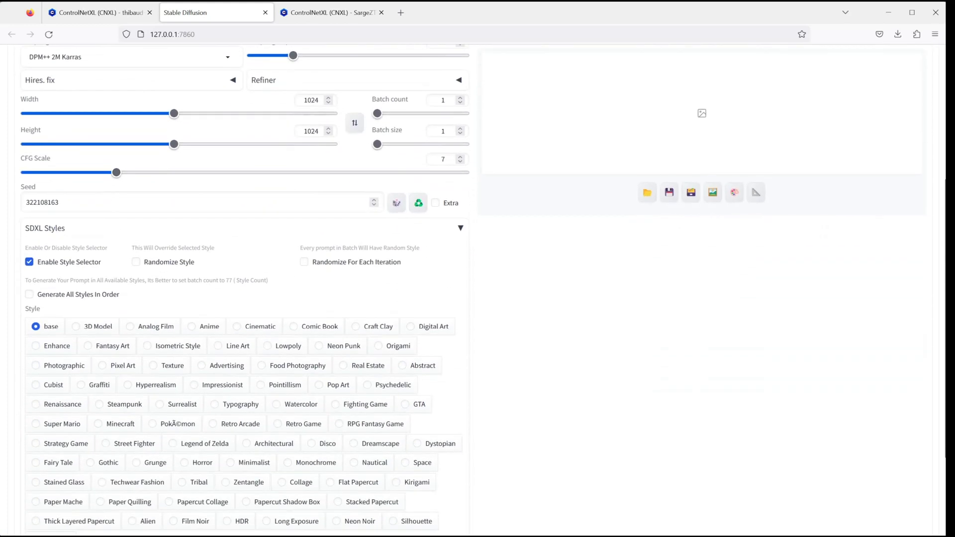
click(254, 327)
- Set the Refiner checkpoint to sdXL_v10RefinerVAEFix.safetensors
scroll(477, 288, up, 6)
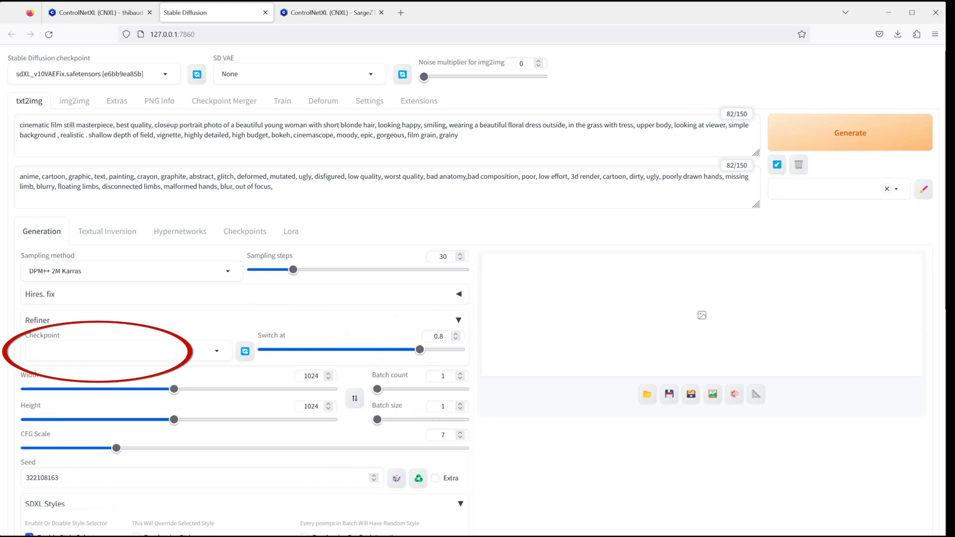
click(129, 350)
click(106, 319)
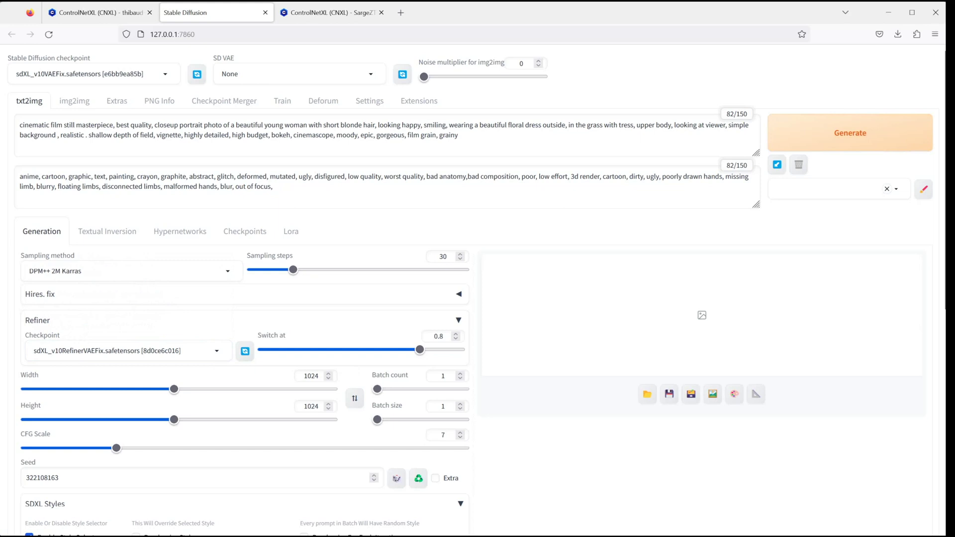
- Generate the portrait image and inspect the result at full size
key(ctrl+Return)
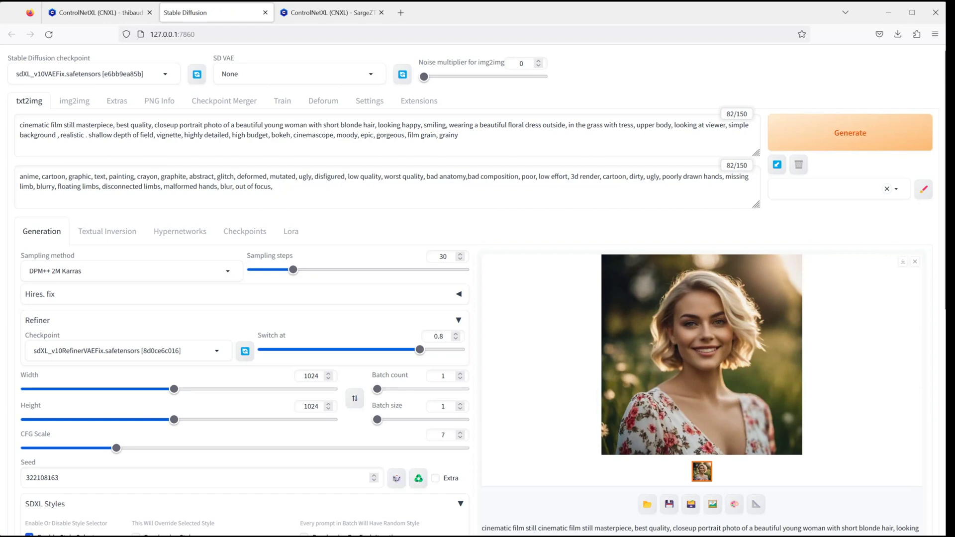
click(701, 354)
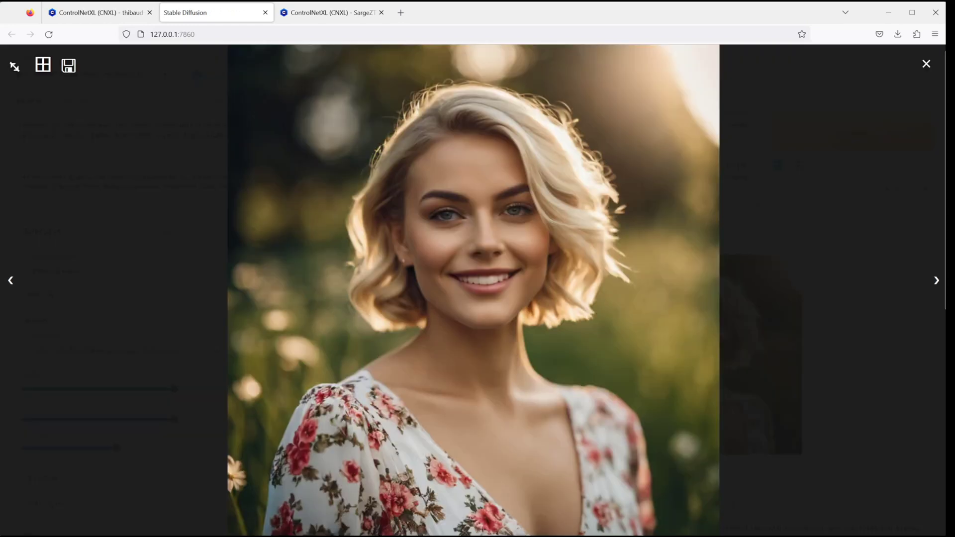
click(926, 64)
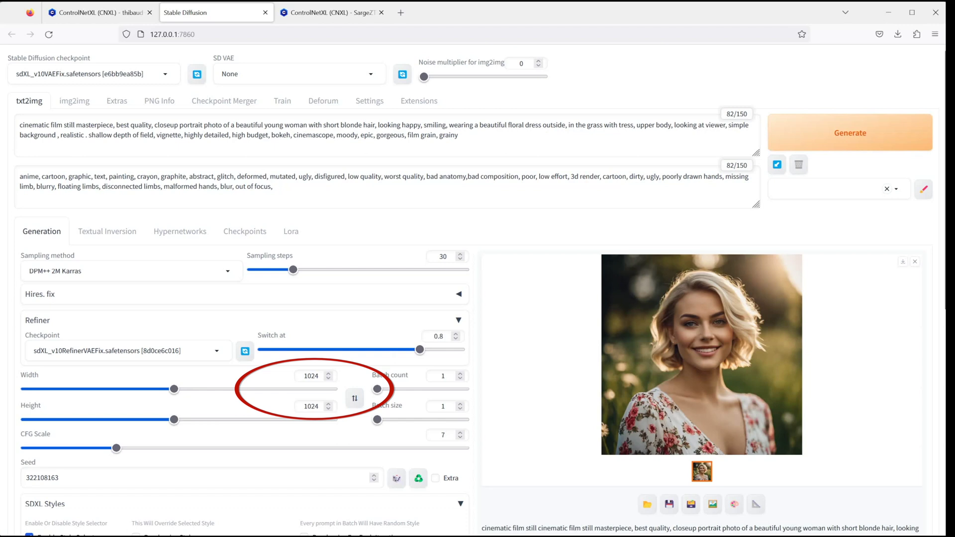
double_click(311, 376)
double_click(311, 406)
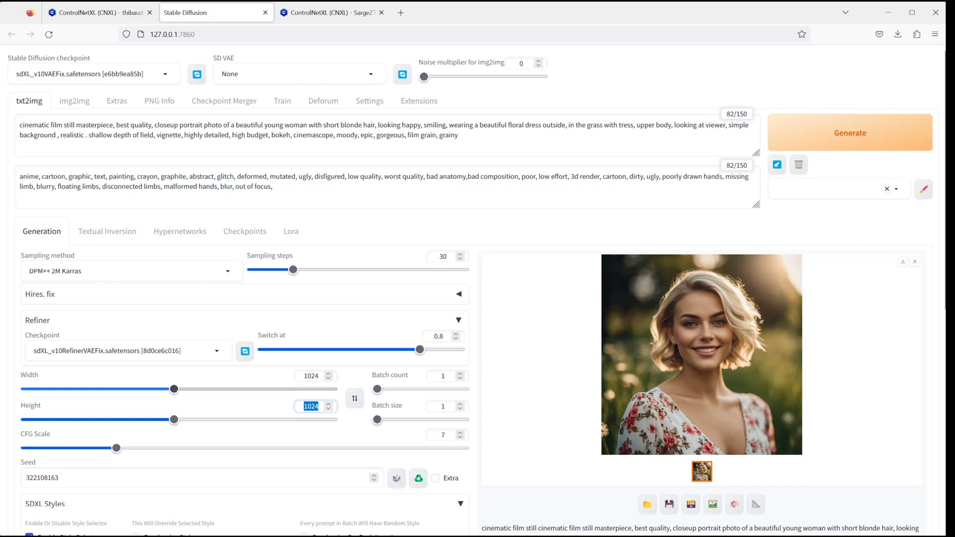
- Enable ControlNet Unit 0 and load the woman-7144387_1920 image as its input
scroll(174, 320, down, 8)
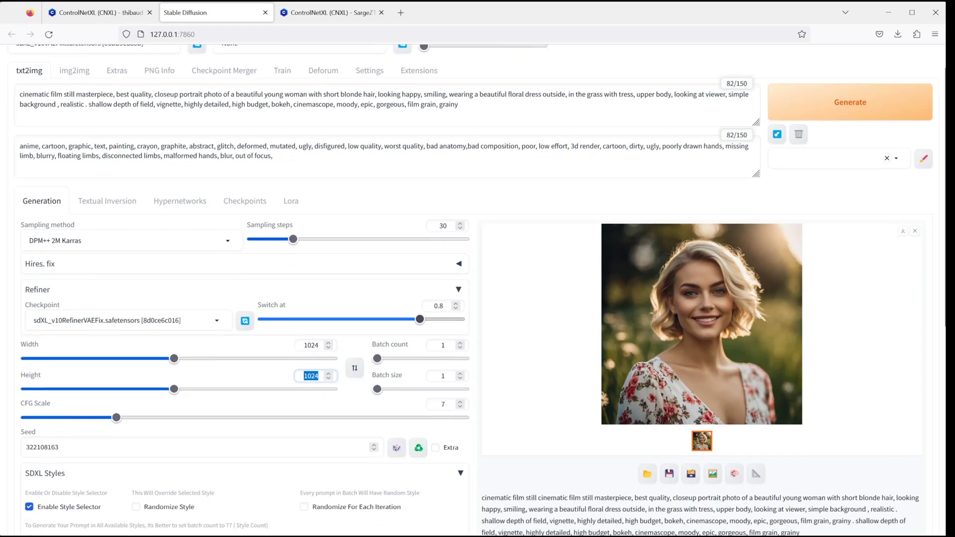
scroll(175, 320, down, 1)
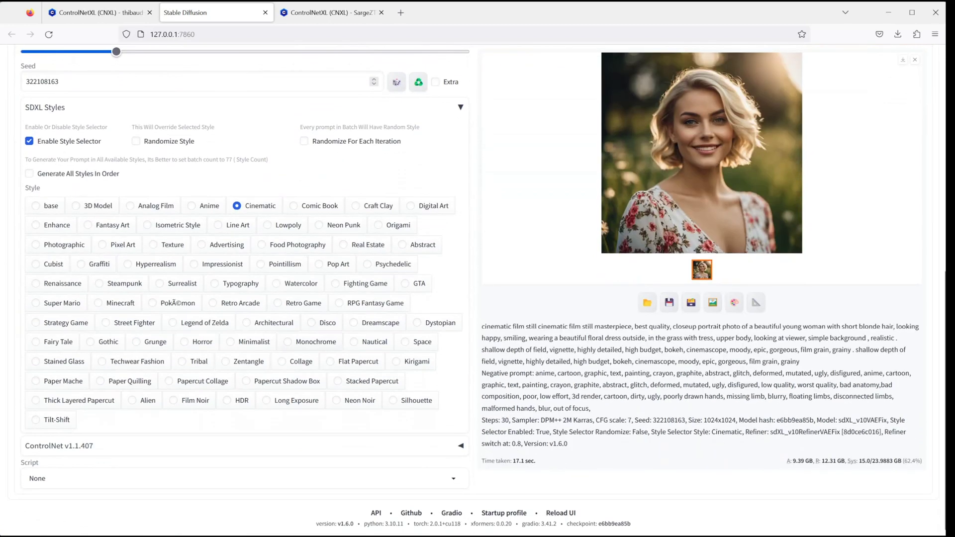
click(60, 445)
scroll(48, 293, down, 4)
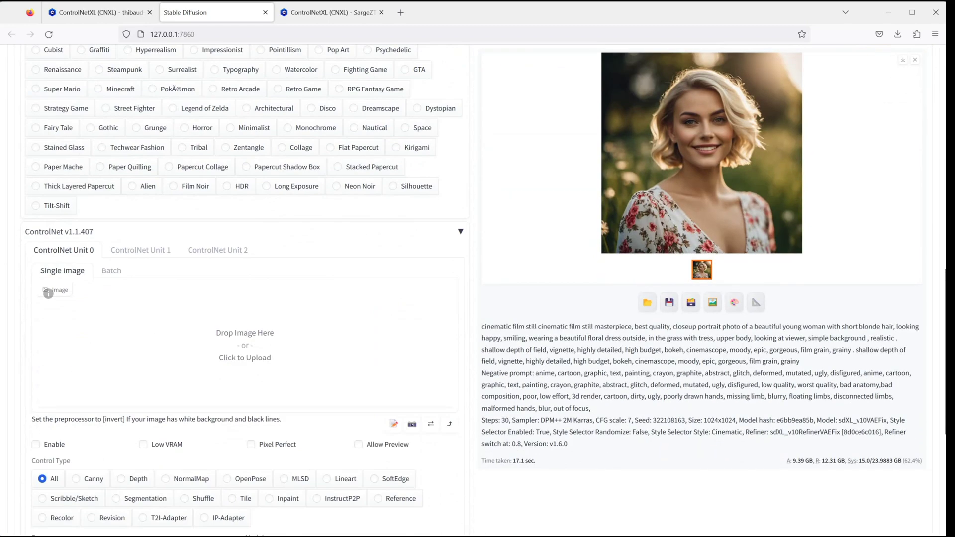
click(36, 444)
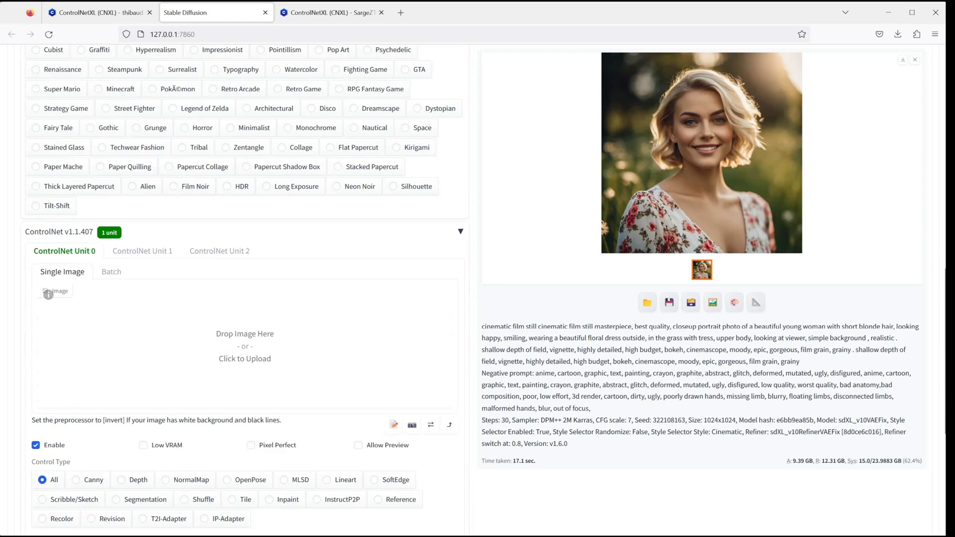
click(245, 346)
double_click(335, 198)
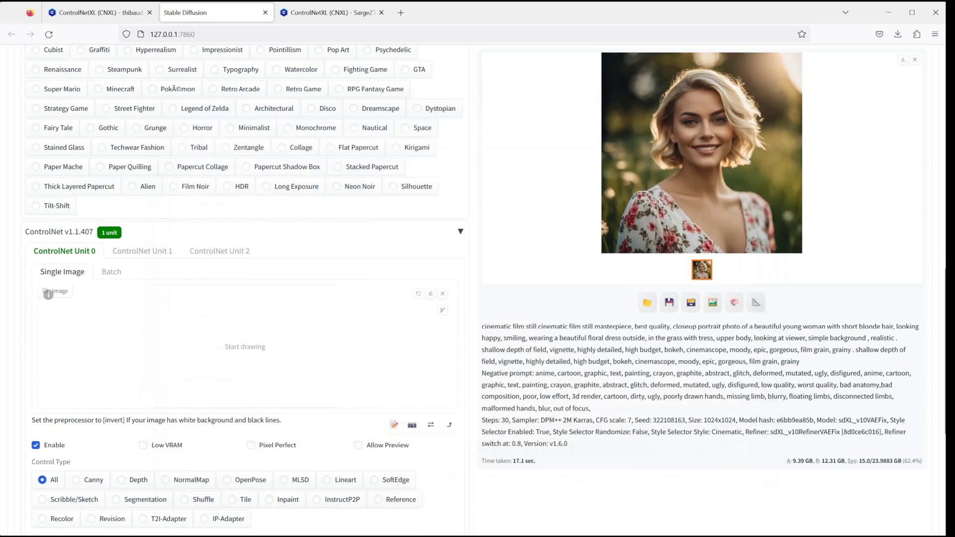
- Set the control type of ControlNet Unit 0 to Canny and check the Canny models available for it
scroll(245, 291, down, 3)
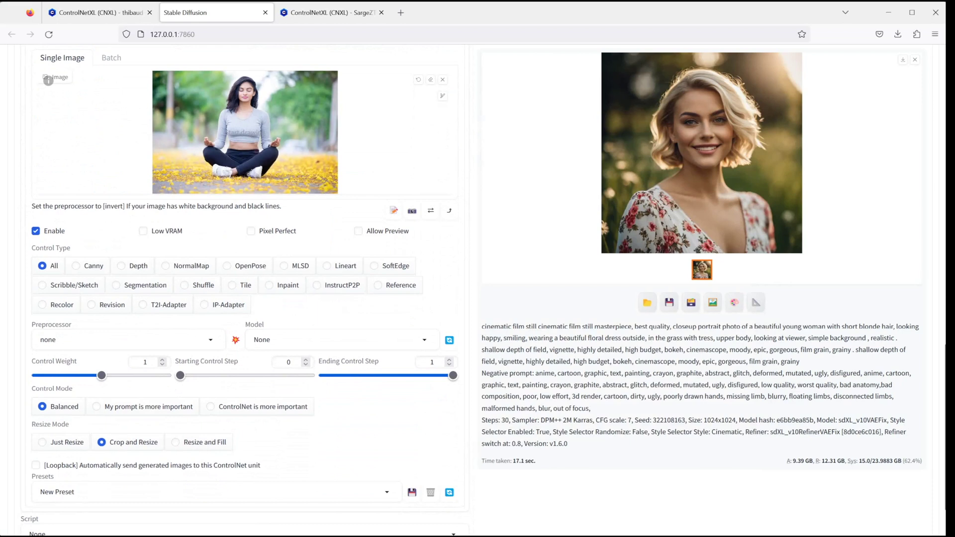
click(75, 266)
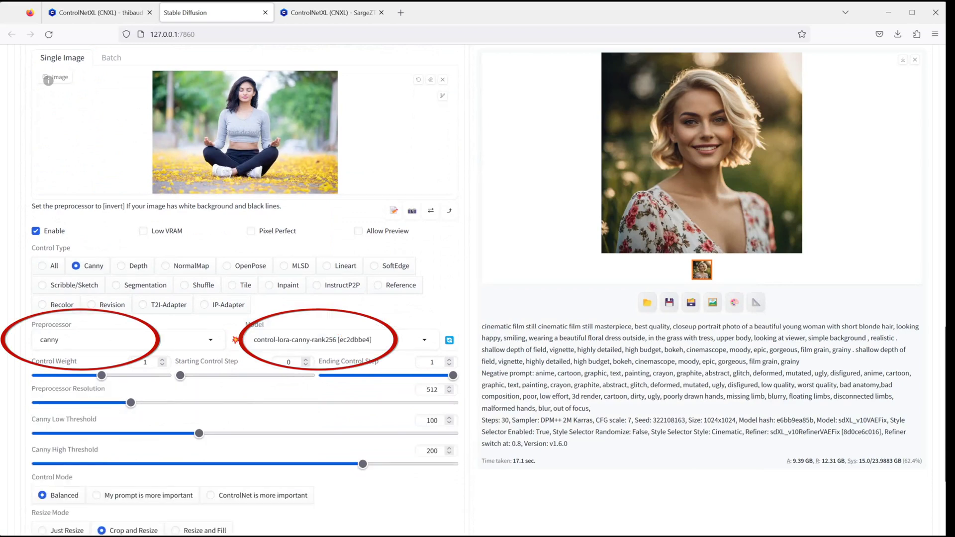
click(339, 339)
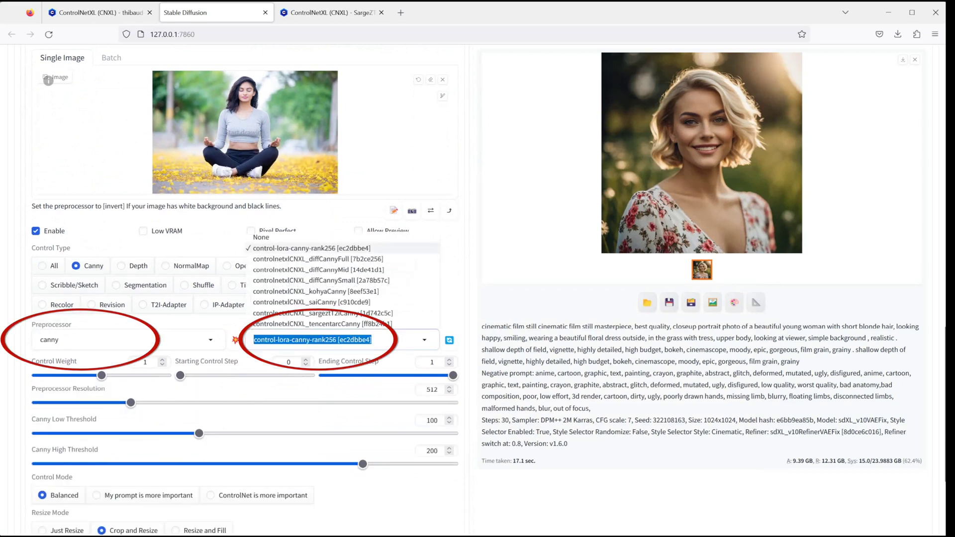
scroll(244, 298, down, 1)
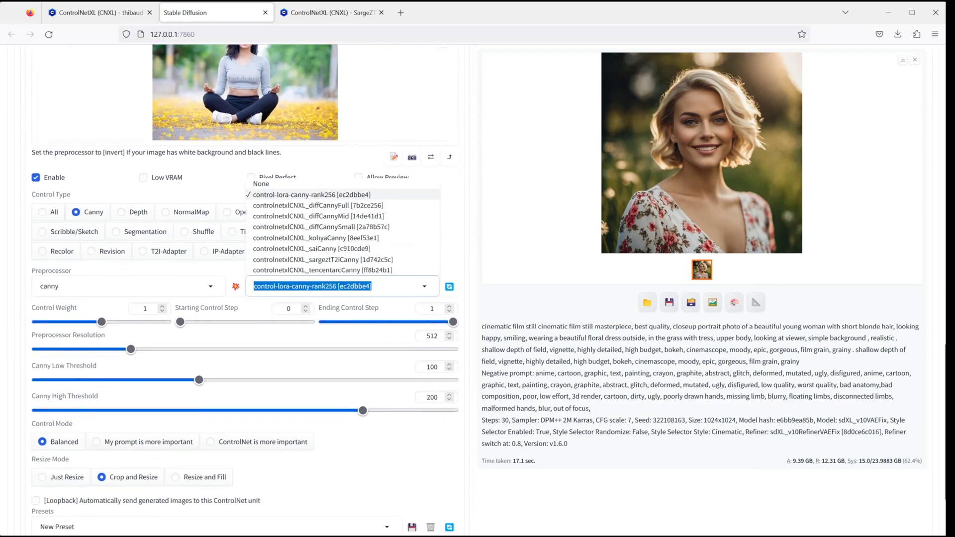
- Set the Canny unit's control mode to "ControlNet is more important" and its preprocessor resolution to 1024
click(256, 441)
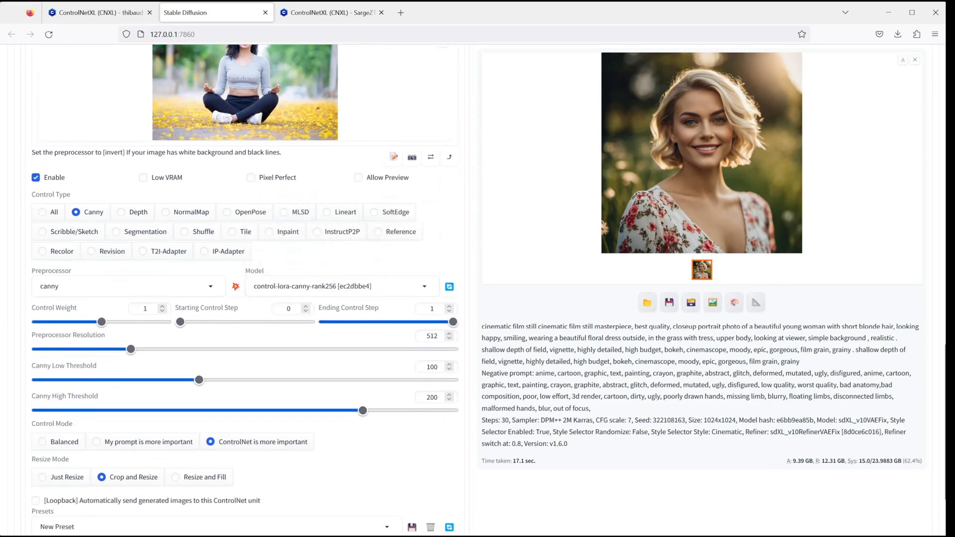
double_click(431, 336)
text(10)
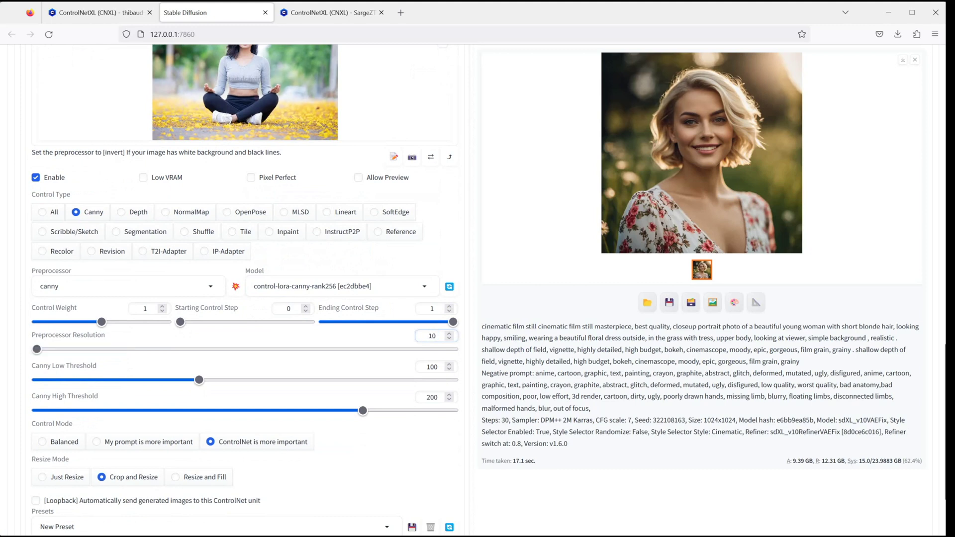
text(24)
- Load the woman-7144387_1920 image as the input of ControlNet Unit 1
scroll(243, 249, up, 2)
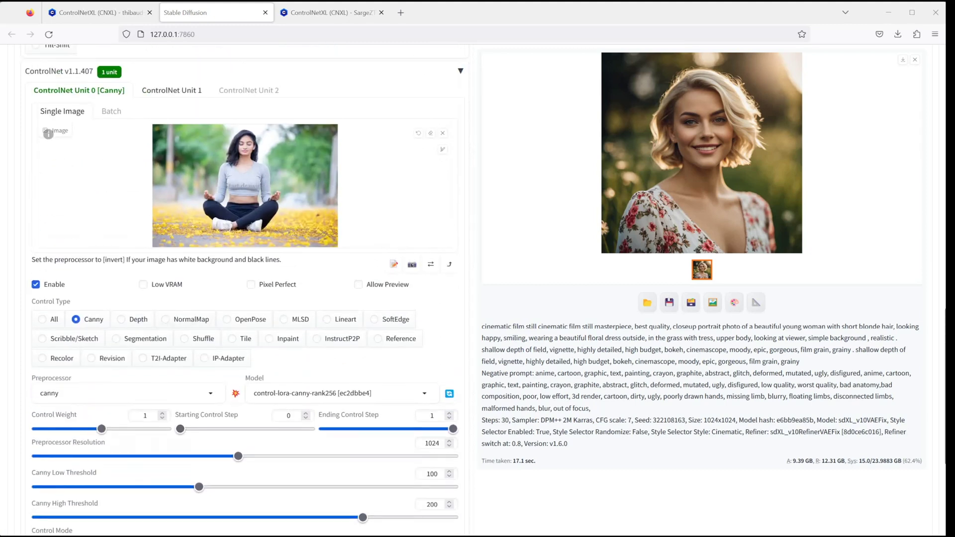
click(172, 90)
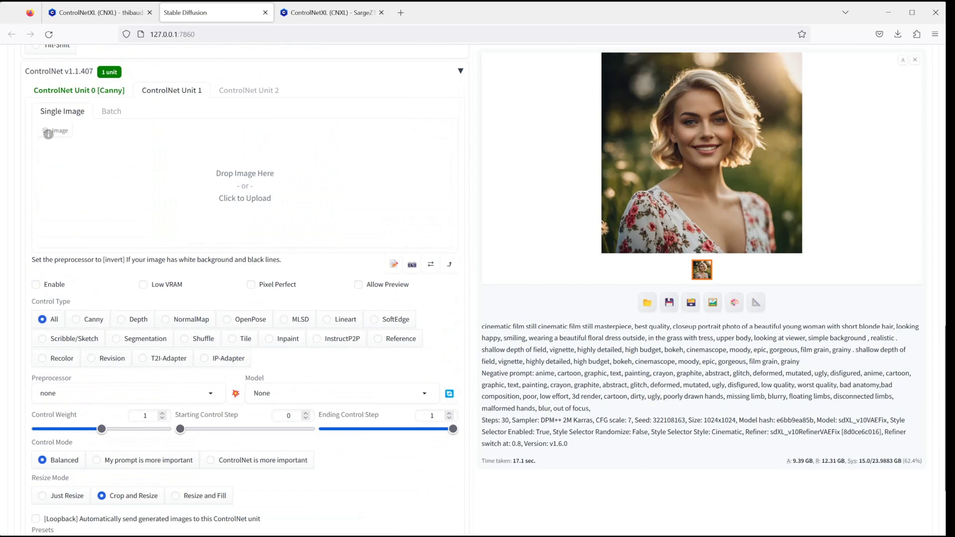
click(48, 134)
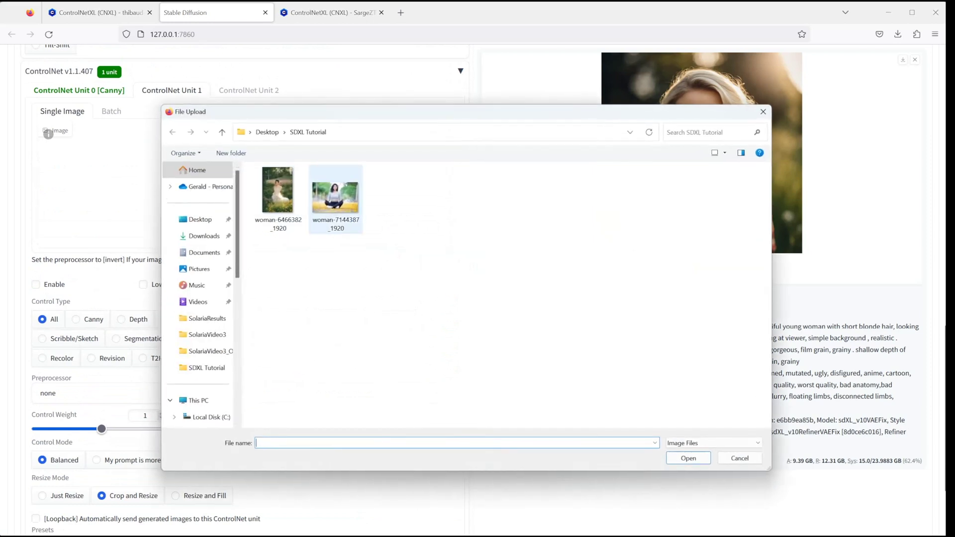
click(339, 200)
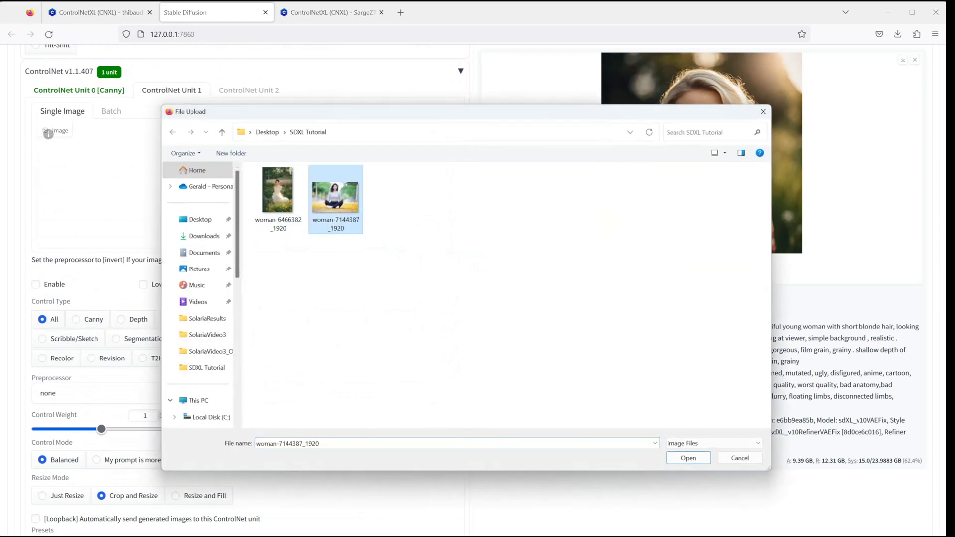
key(Return)
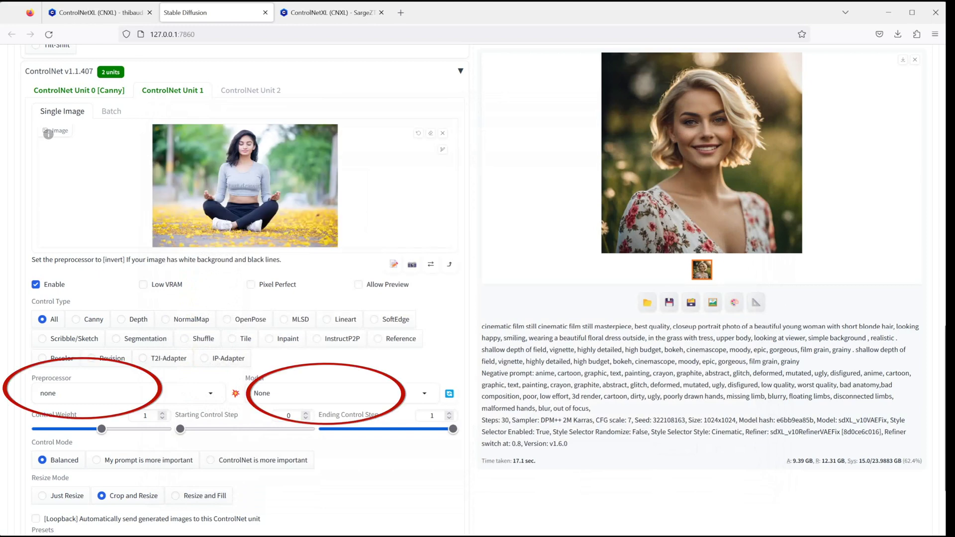
- Set ControlNet Unit 1 to the OpenPose control type with the controlnetxlCNXL_kohyaOpenpose model and the "ControlNet is more important" control mode
click(227, 320)
click(338, 393)
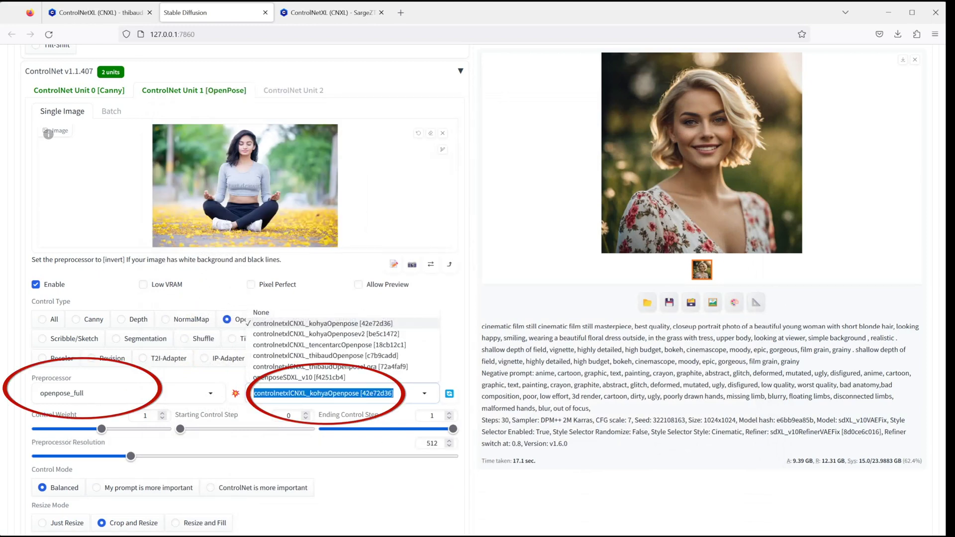
click(323, 393)
click(323, 393)
click(323, 393)
click(210, 488)
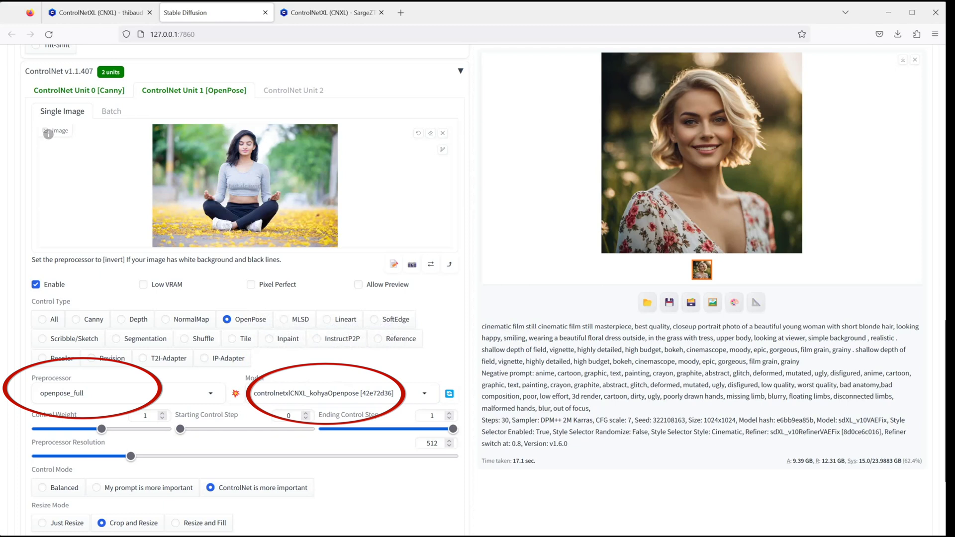
- Generate the image with the Canny and OpenPose units and inspect the result at full size
scroll(243, 288, up, 6)
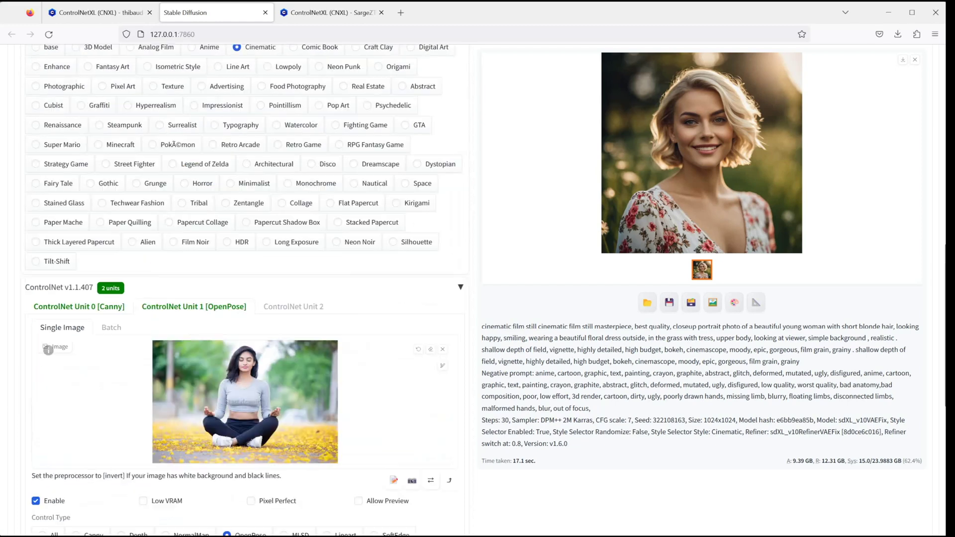
scroll(243, 289, up, 10)
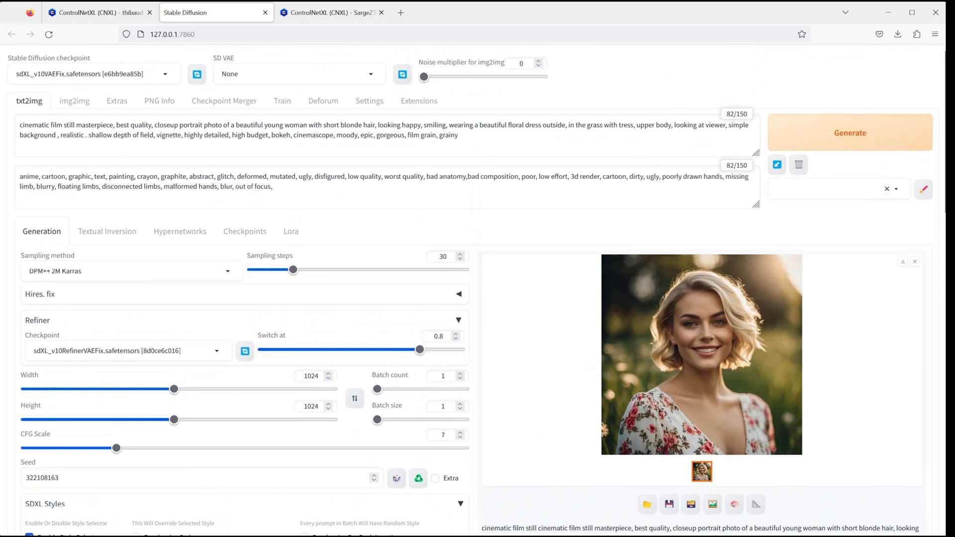
click(849, 132)
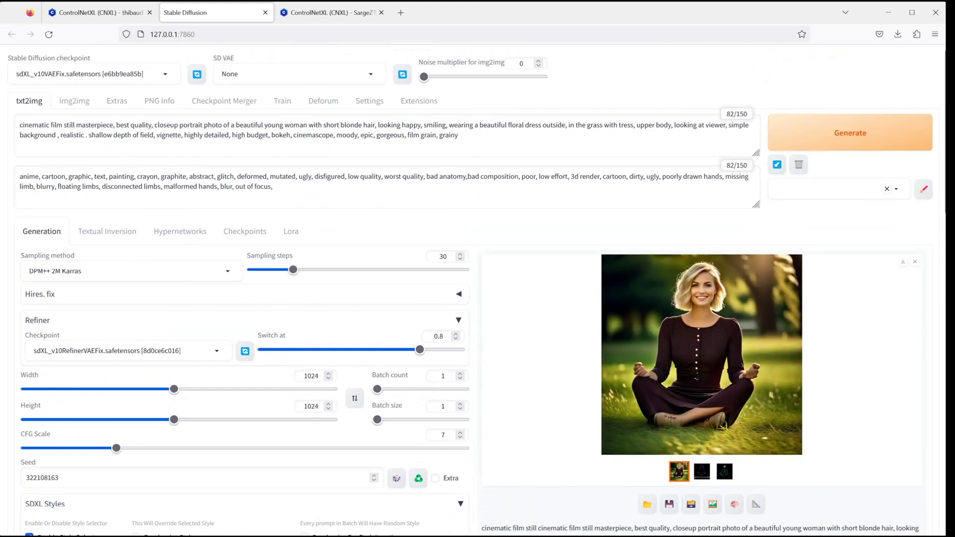
click(701, 354)
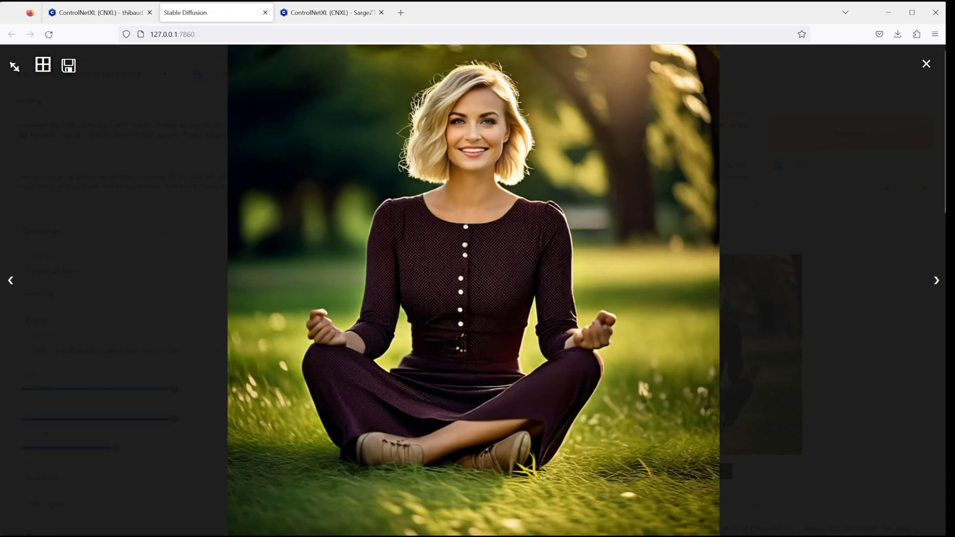
click(925, 63)
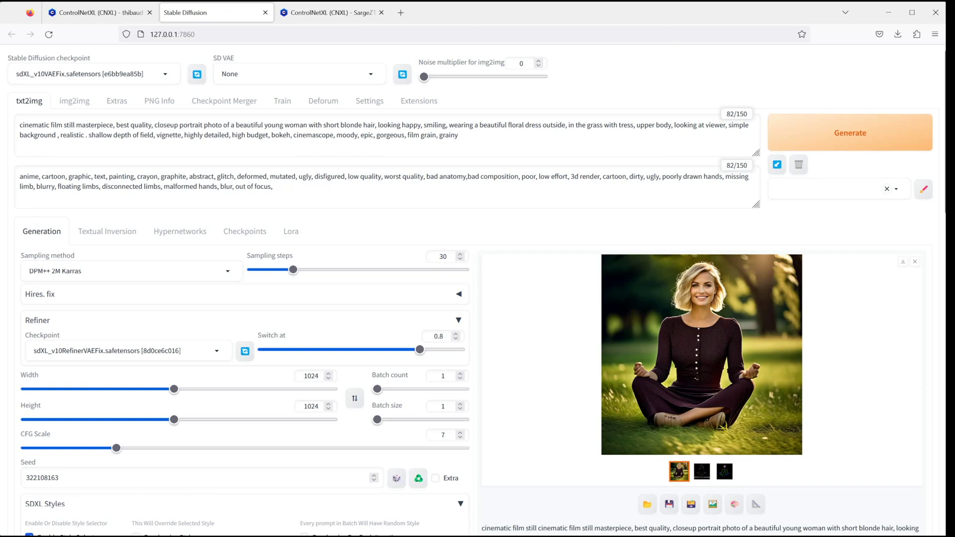
- Replace the input image of the OpenPose unit with woman-6466382_1920
scroll(478, 289, down, 10)
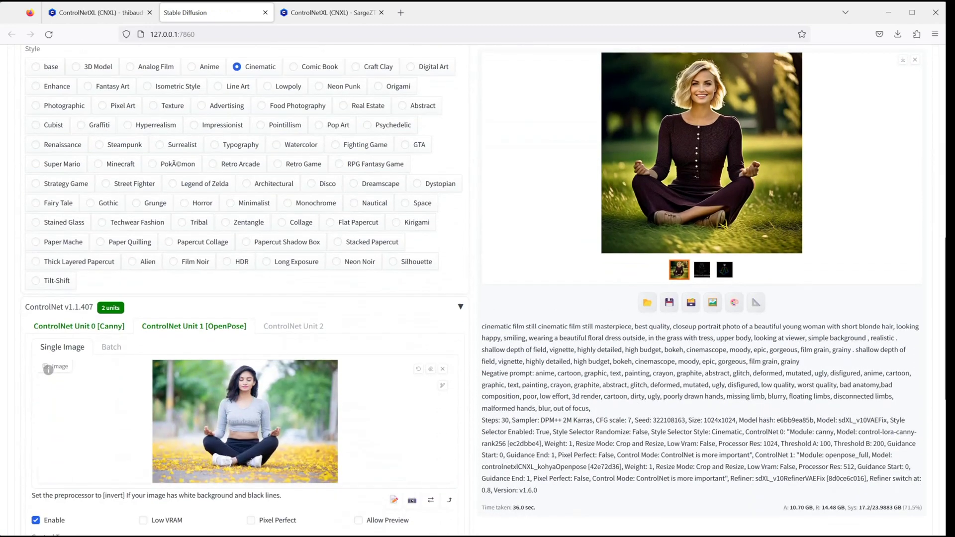
scroll(244, 288, down, 2)
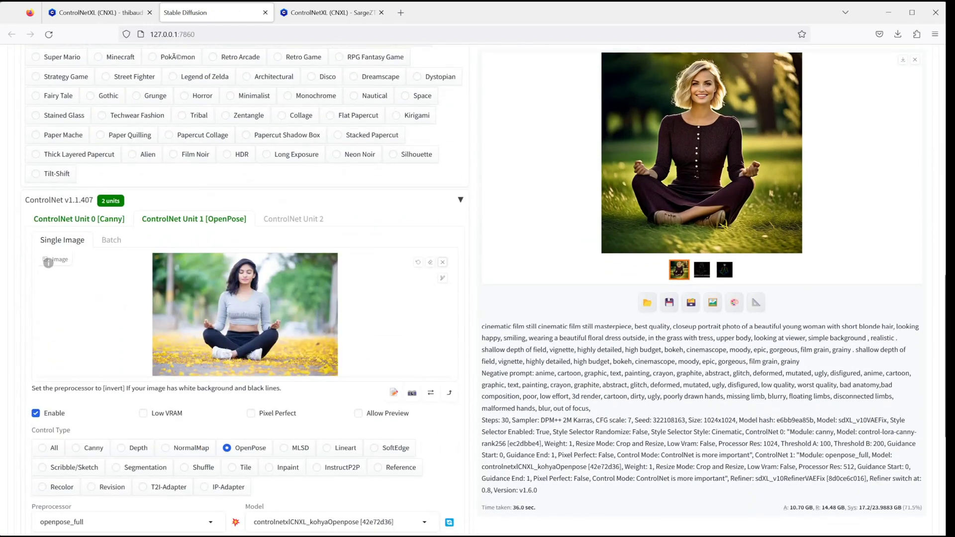
click(442, 262)
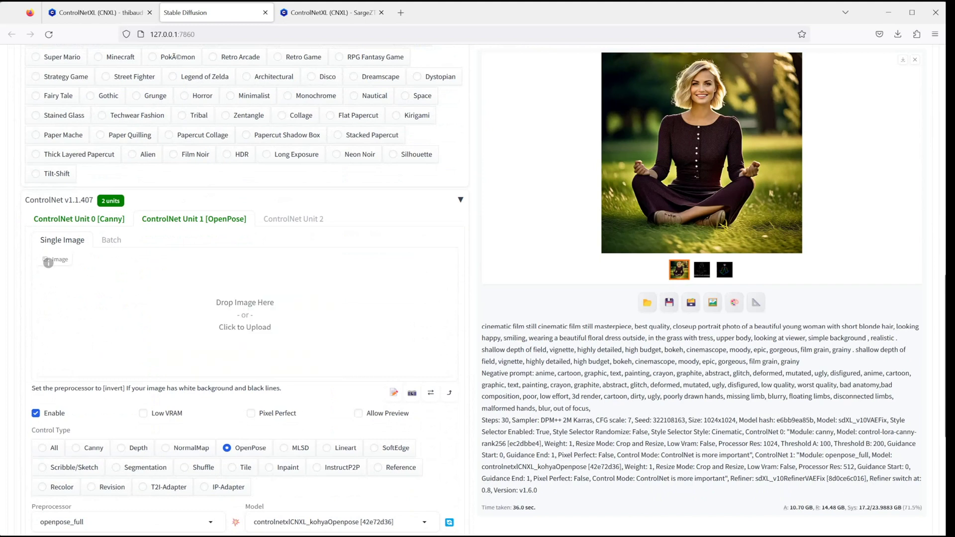
click(244, 315)
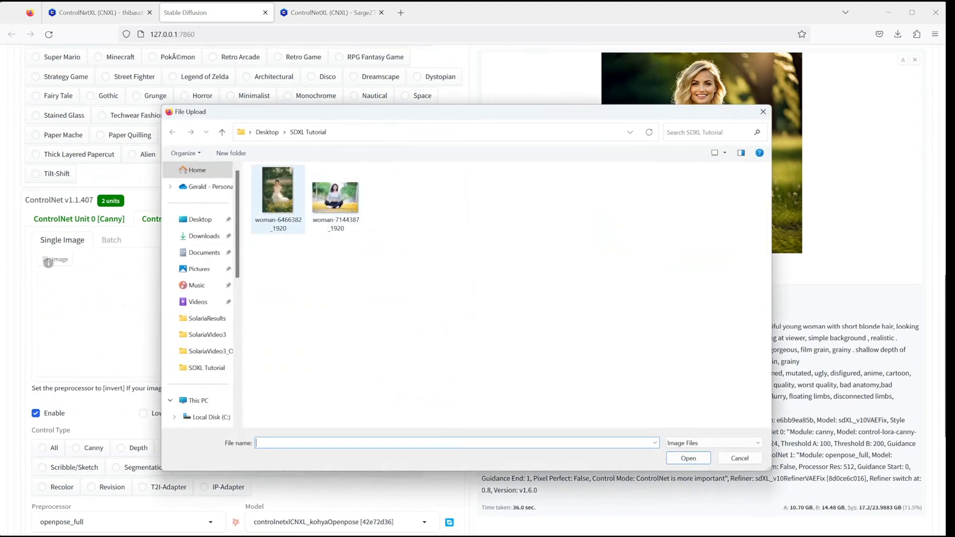
click(277, 199)
key(Return)
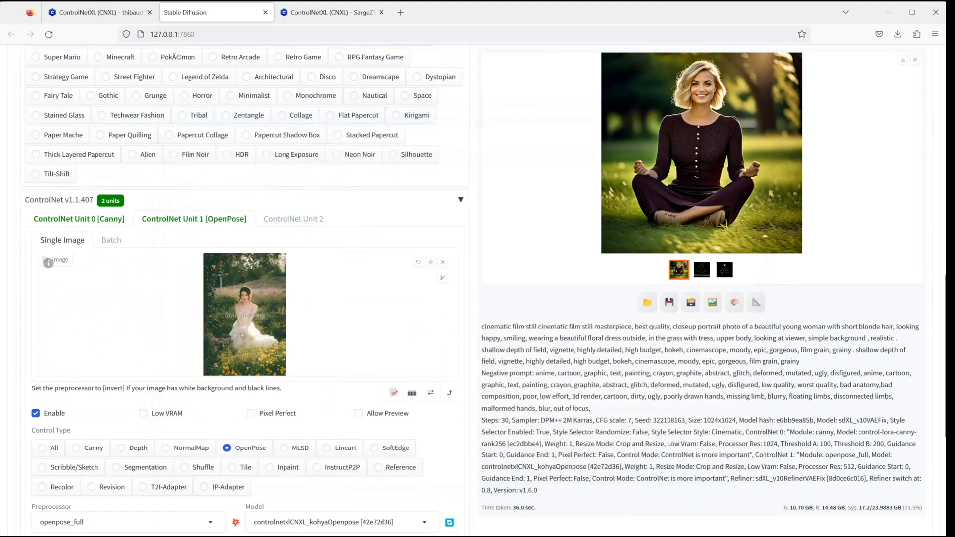
- Replace the input image of the Canny unit with woman-6466382_1920 and start generating a new image
click(79, 219)
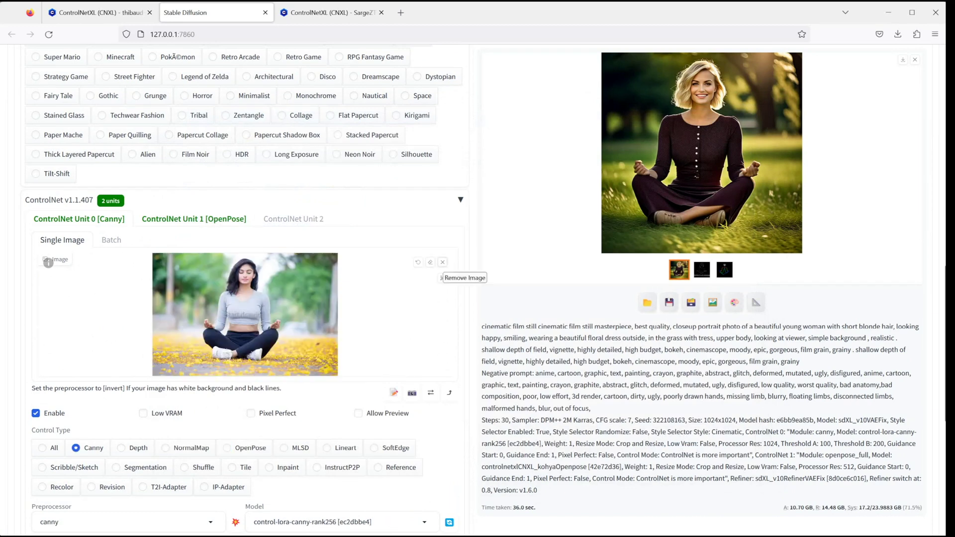
click(443, 262)
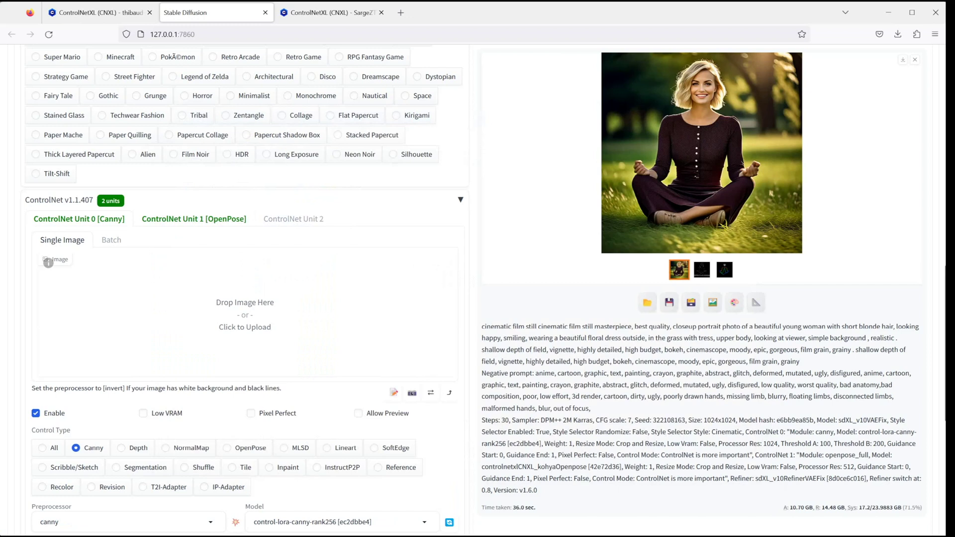
click(245, 315)
double_click(277, 198)
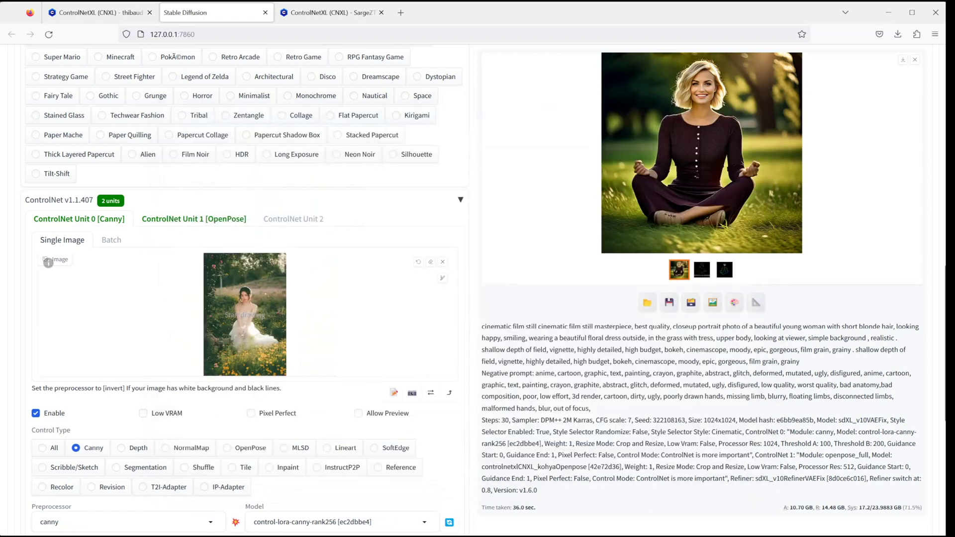
scroll(48, 263, up, 10)
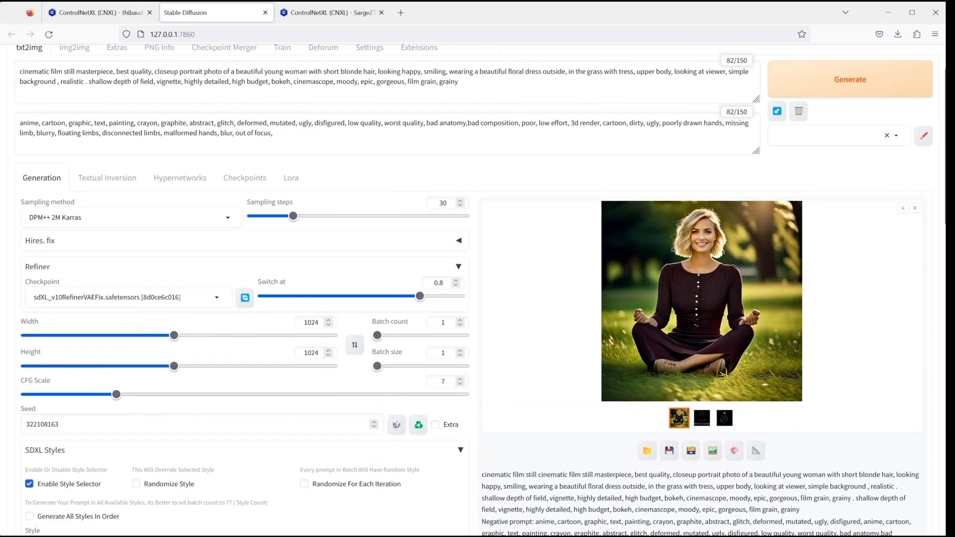
click(818, 80)
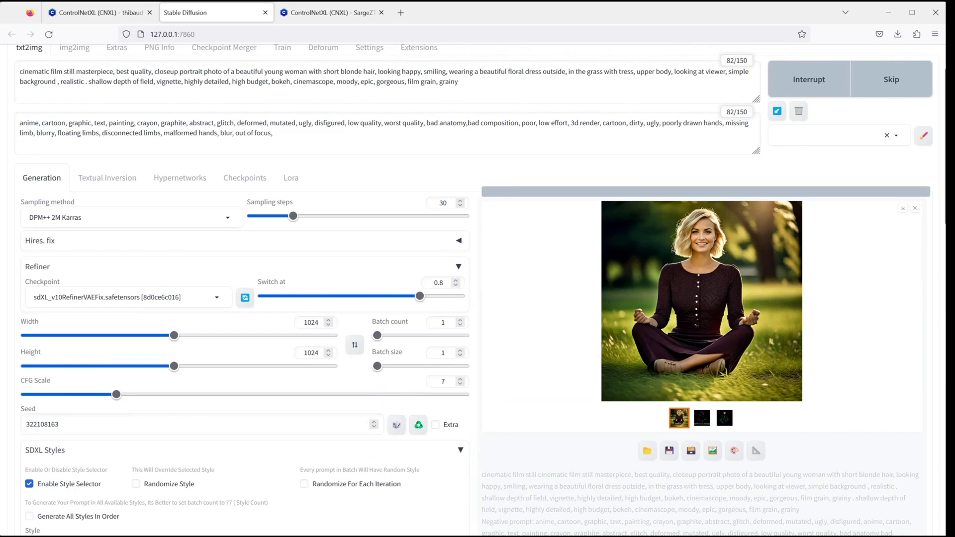